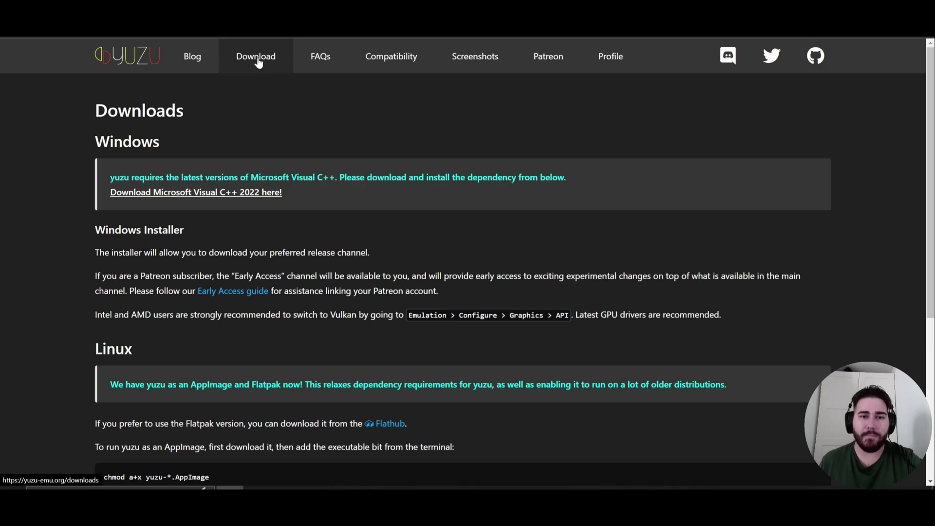
Step: Show the manual download builds on the yuzu Downloads page and check when the latest release was published
{"action": "scroll", "coordinate": [263, 112], "scroll_direction": "down", "scroll_amount": 2}
{"action": "scroll", "coordinate": [264, 138], "scroll_direction": "down", "scroll_amount": 3}
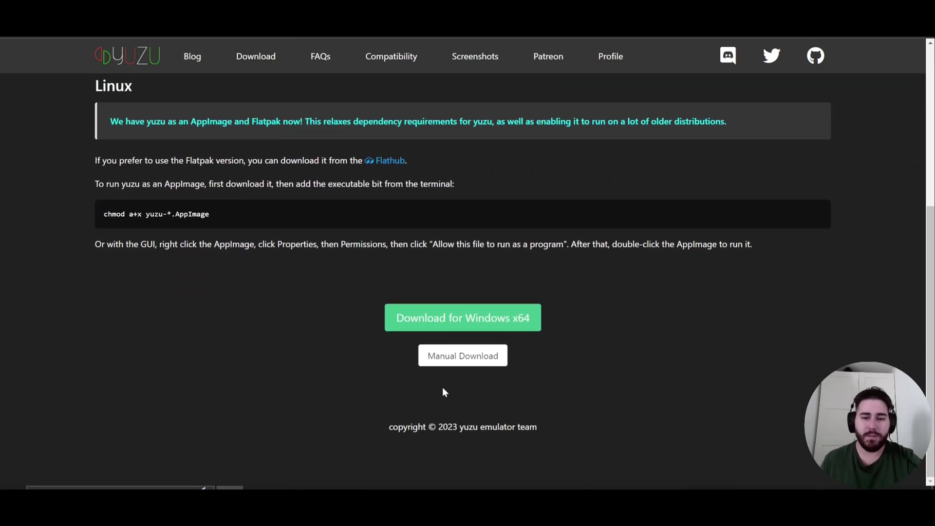
{"action": "left_click", "coordinate": [451, 360]}
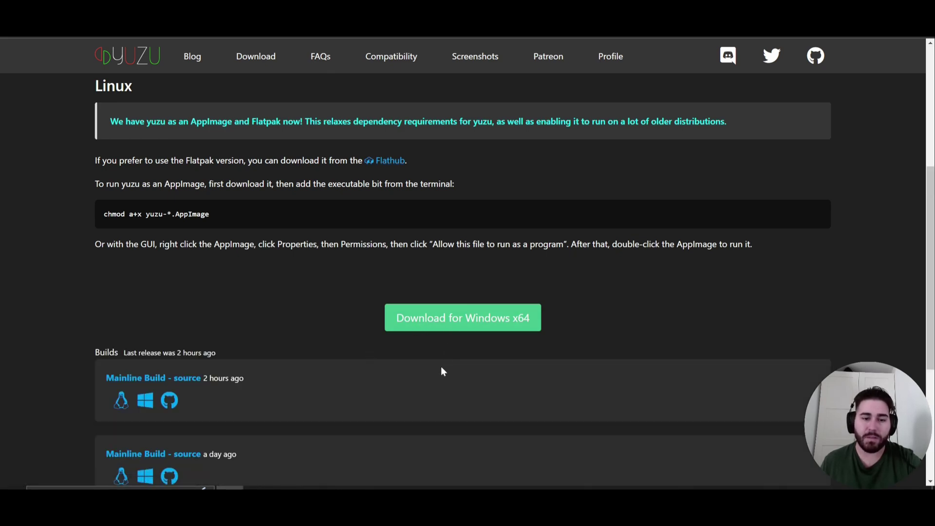
{"action": "scroll", "coordinate": [372, 336], "scroll_direction": "down", "scroll_amount": 2}
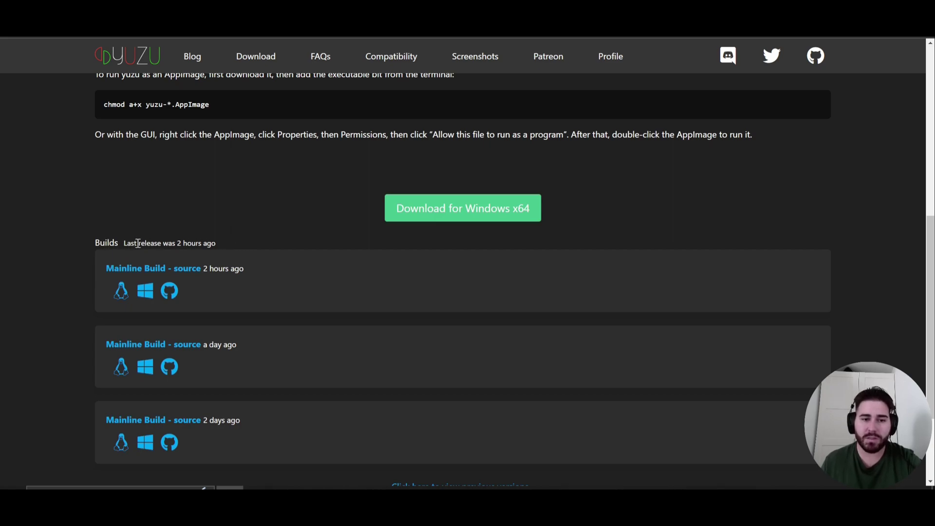
{"action": "left_click_drag", "start_coordinate": [132, 242], "coordinate": [205, 243]}
{"action": "left_click", "coordinate": [184, 240]}
{"action": "left_click", "coordinate": [168, 246]}
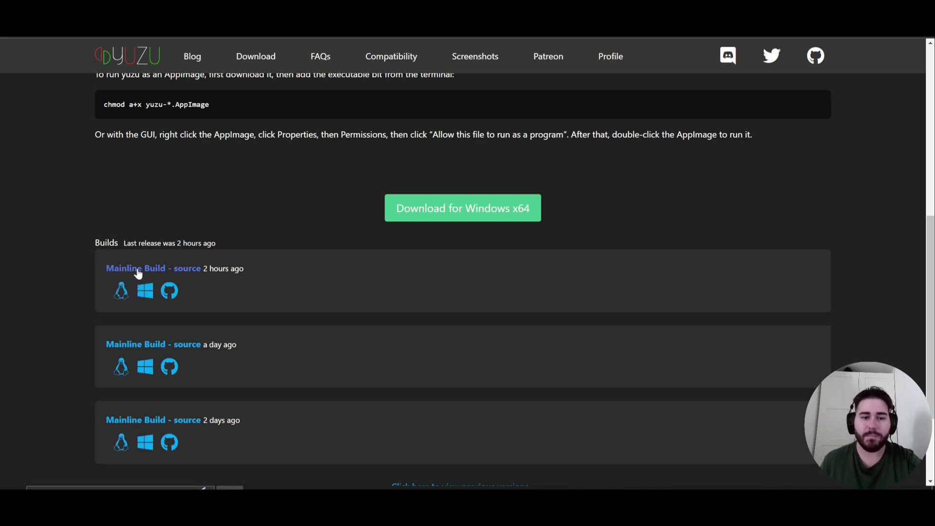
{"action": "left_click", "coordinate": [145, 297]}
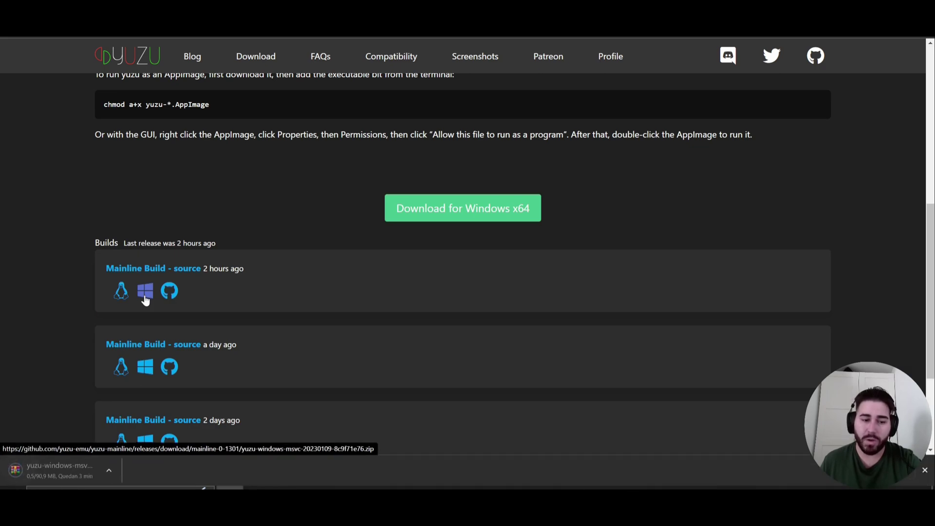
{"action": "left_click", "coordinate": [120, 468]}
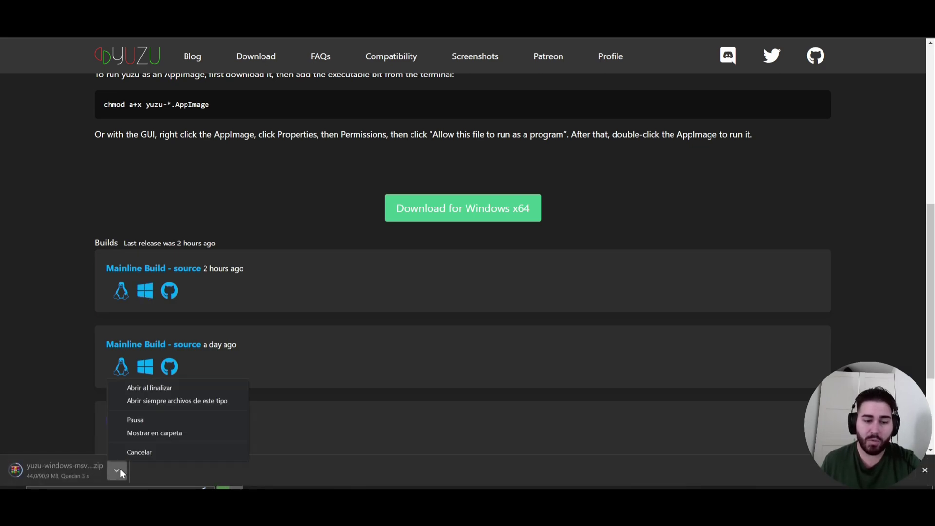
{"action": "left_click", "coordinate": [125, 452]}
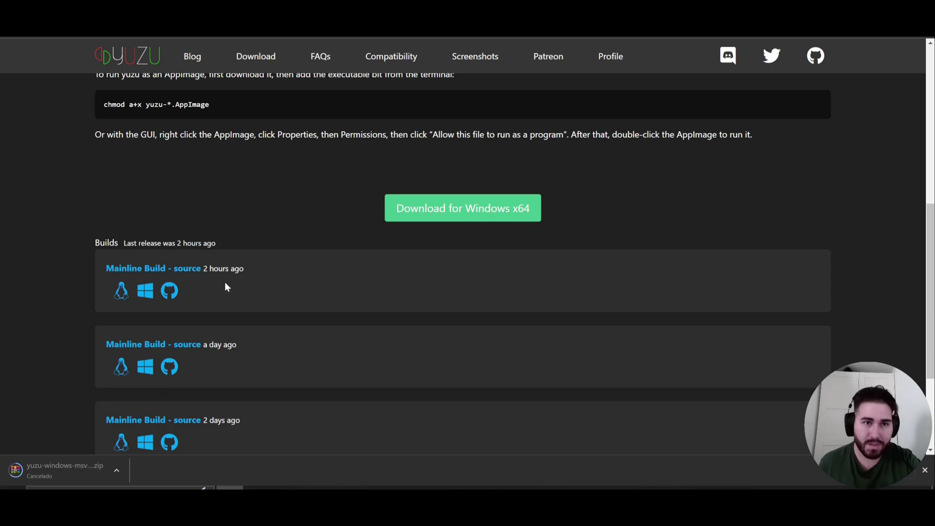
{"action": "scroll", "coordinate": [317, 142], "scroll_direction": "up", "scroll_amount": 1}
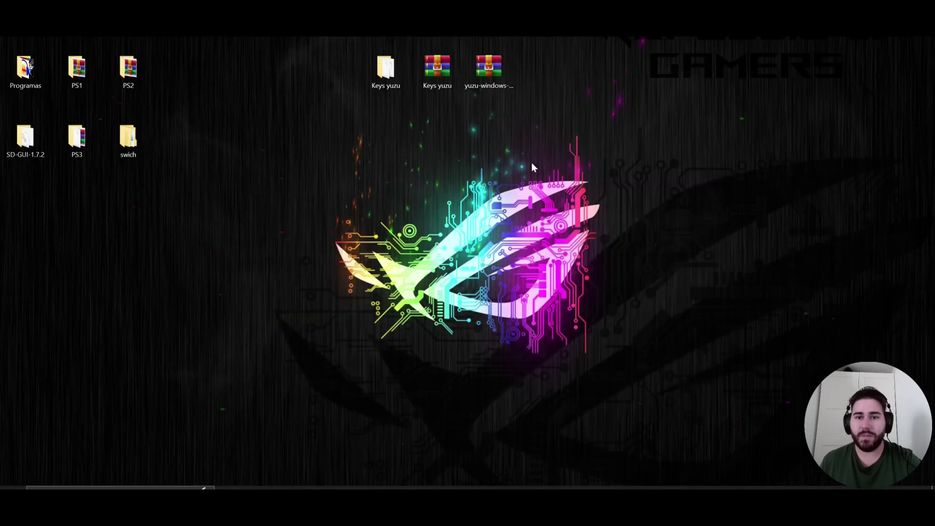
Step: Extract the yuzu-windows-msvc folder from the downloaded yuzu zip archive to the desktop and close the archive
{"action": "double_click", "coordinate": [499, 66]}
{"action": "left_click_drag", "start_coordinate": [310, 88], "coordinate": [764, 107]}
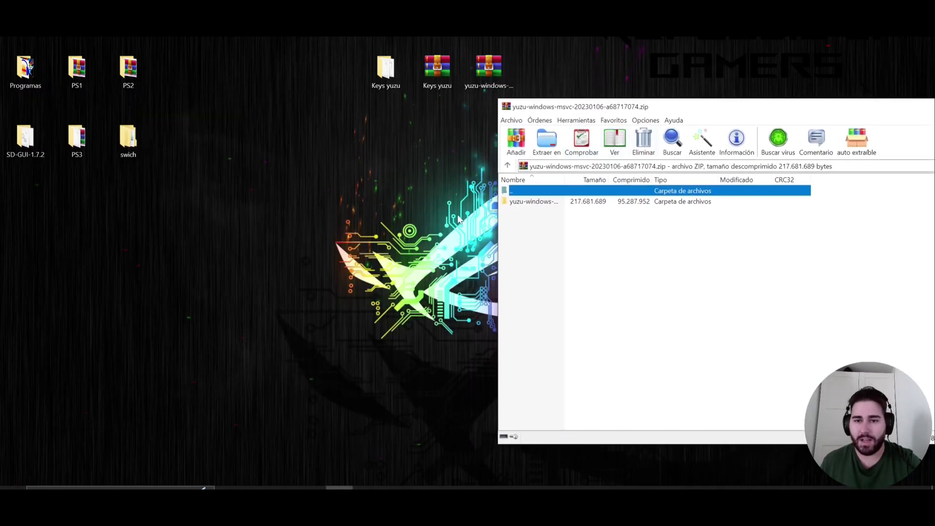
{"action": "left_click", "coordinate": [521, 202]}
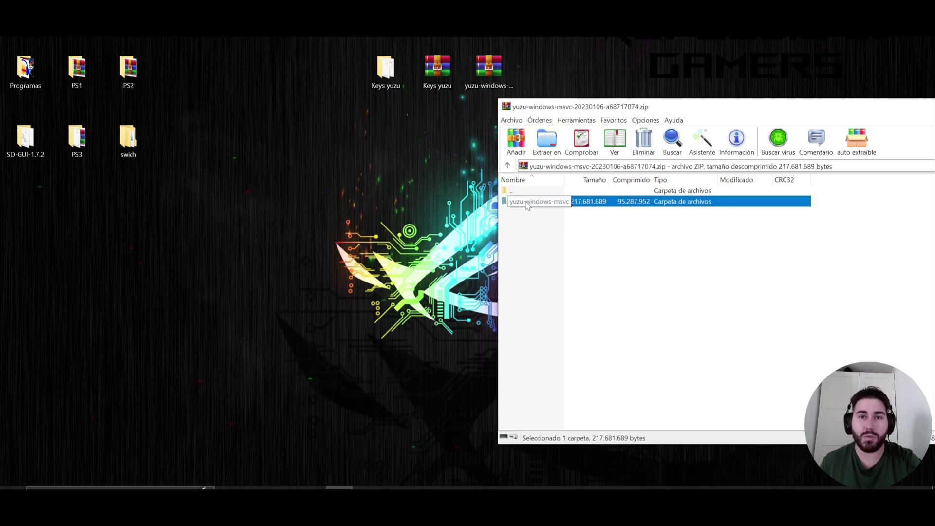
{"action": "left_click_drag", "start_coordinate": [521, 204], "coordinate": [376, 136]}
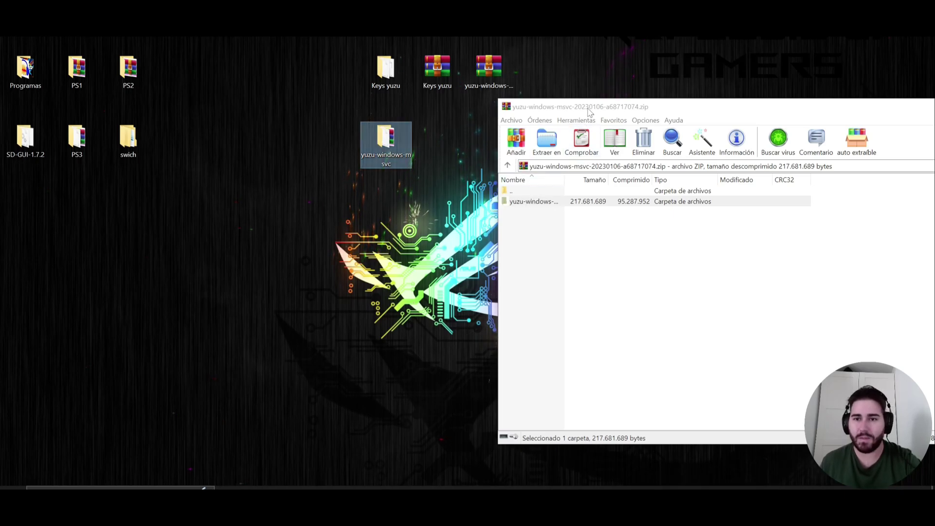
{"action": "left_click_drag", "start_coordinate": [589, 112], "coordinate": [283, 75]}
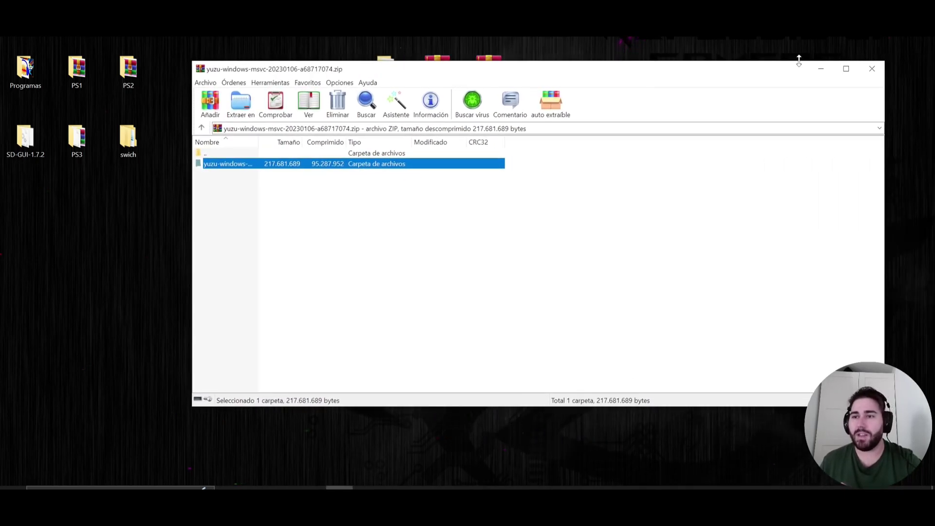
{"action": "left_click", "coordinate": [875, 68]}
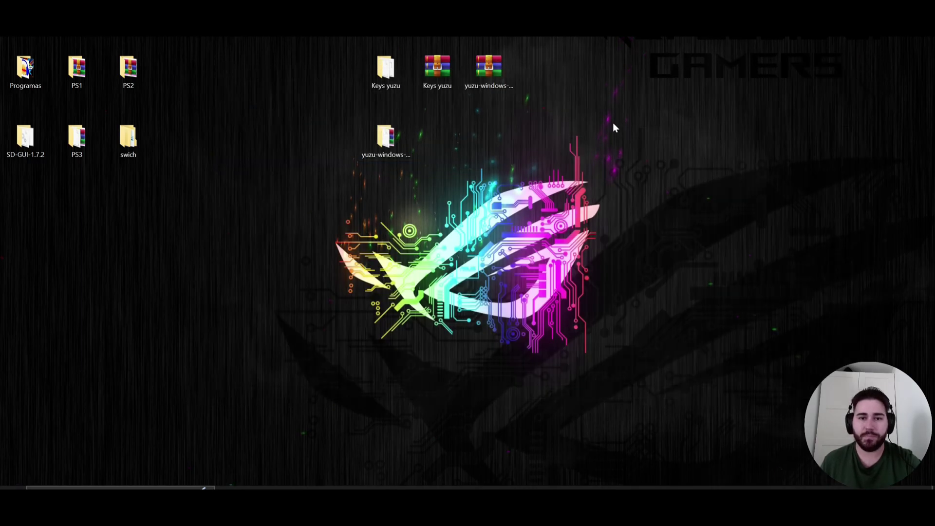
Step: Open the extracted yuzu-windows-msvc folder and launch the yuzu application in it
{"action": "double_click", "coordinate": [374, 141]}
{"action": "left_click_drag", "start_coordinate": [336, 62], "coordinate": [421, 40]}
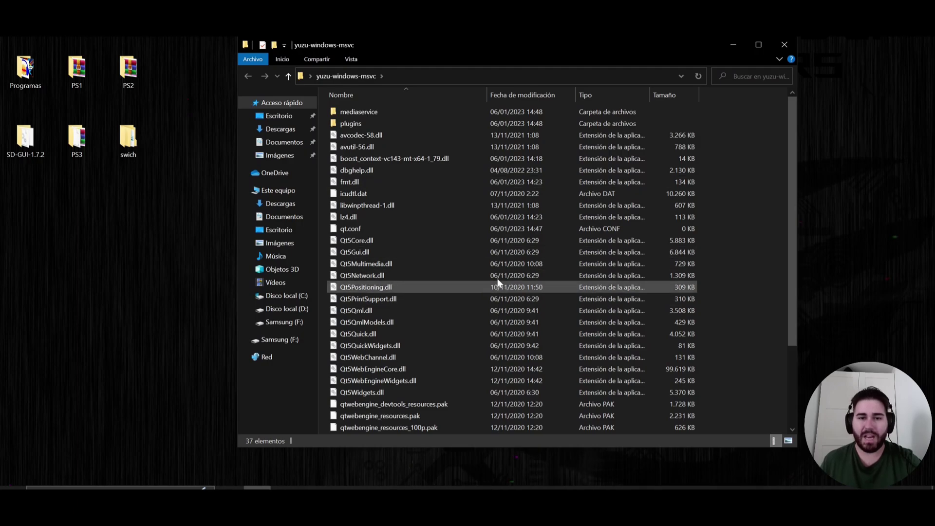
{"action": "scroll", "coordinate": [460, 251], "scroll_direction": "down", "scroll_amount": 1}
{"action": "scroll", "coordinate": [460, 249], "scroll_direction": "down", "scroll_amount": 2}
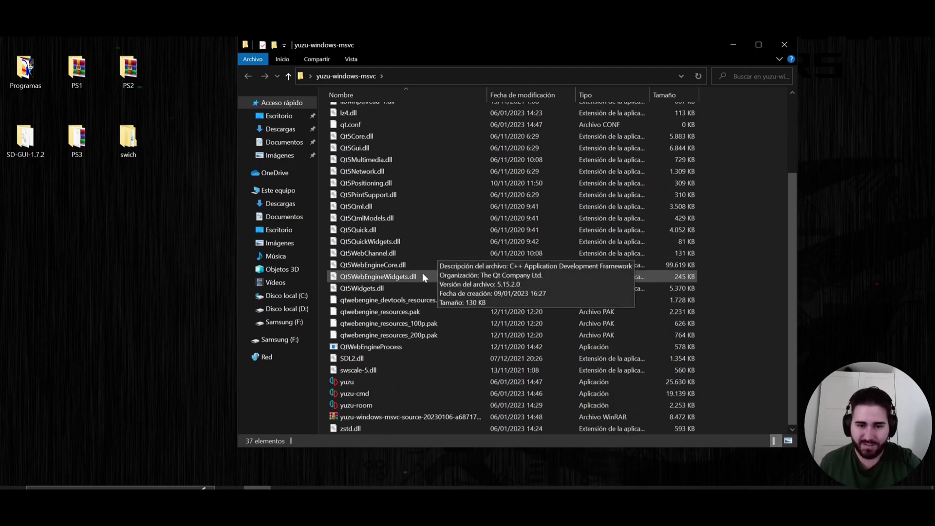
{"action": "double_click", "coordinate": [352, 384]}
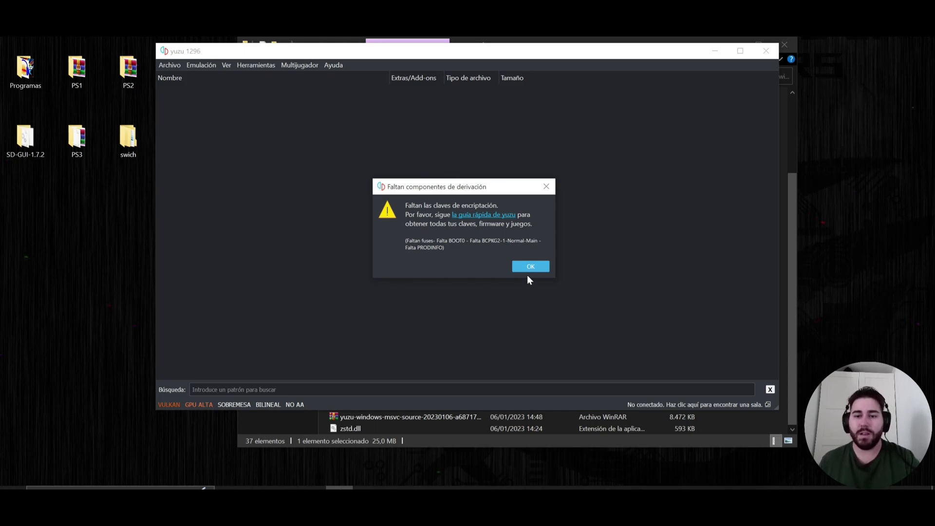
Step: Dismiss the missing encryption keys warning, decline sharing usage data, and close yuzu
{"action": "left_click", "coordinate": [530, 266]}
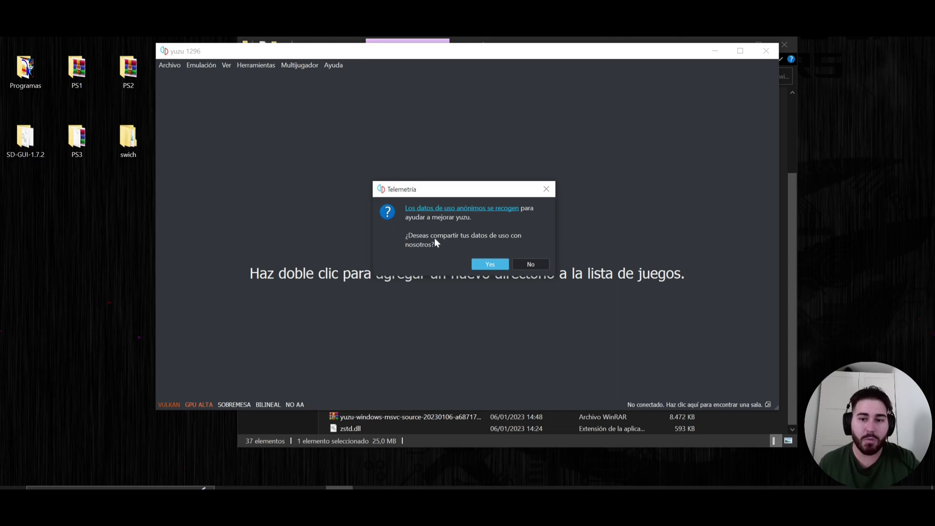
{"action": "left_click", "coordinate": [542, 267]}
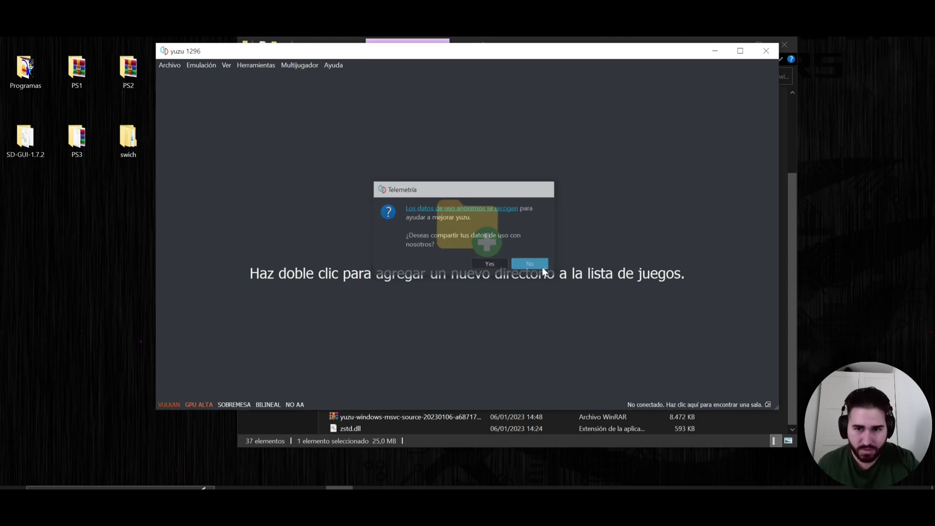
{"action": "left_click", "coordinate": [761, 51]}
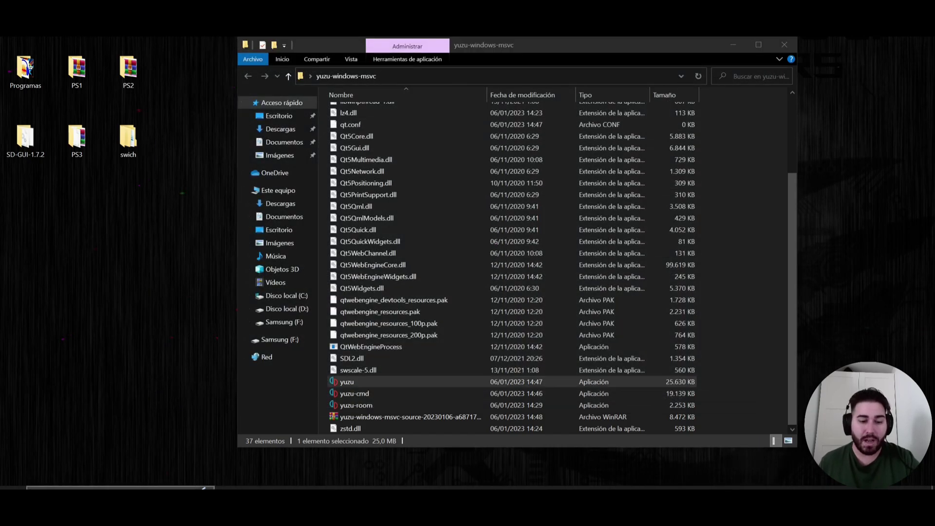
Step: Find the Windows Run dialog (Ejecutar) through search and use it to open the appdata folder
{"action": "left_click", "coordinate": [89, 487]}
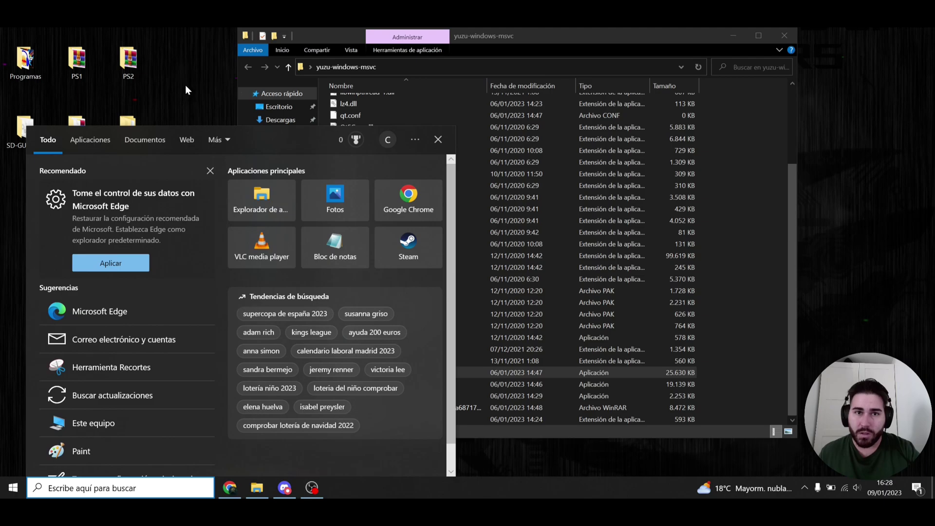
{"action": "type", "text": "ejecutar"}
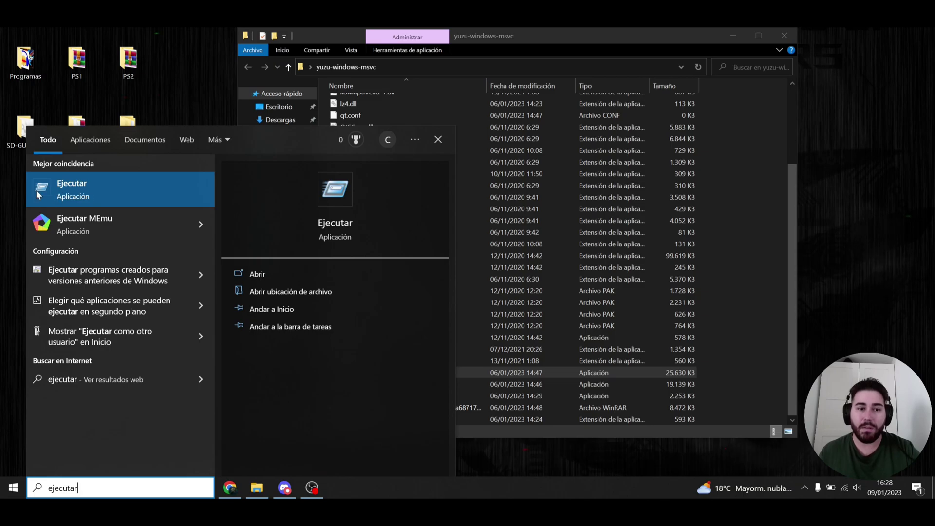
{"action": "left_click", "coordinate": [92, 189]}
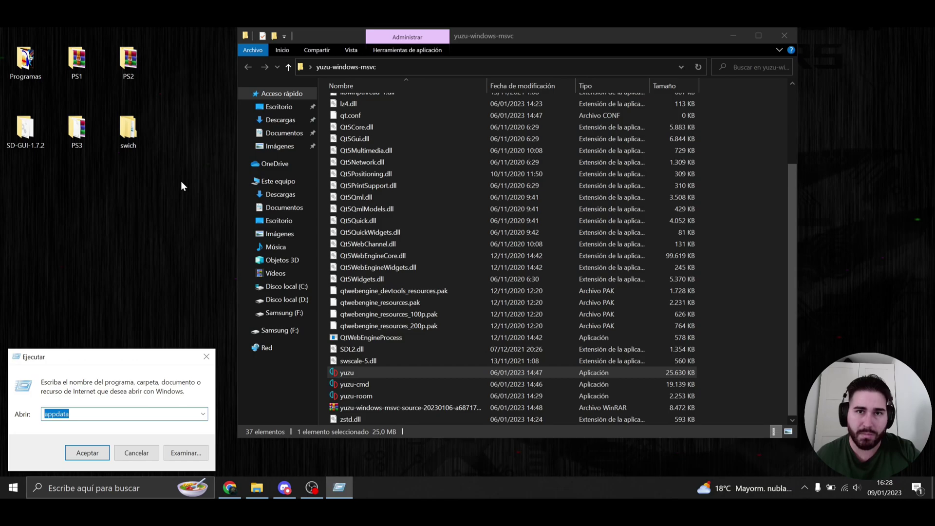
{"action": "left_click", "coordinate": [88, 413]}
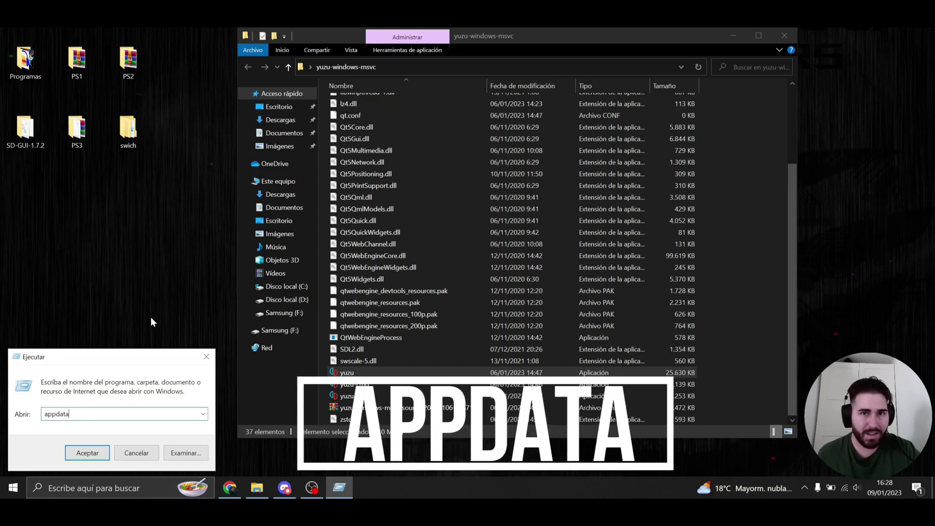
{"action": "left_click", "coordinate": [85, 454]}
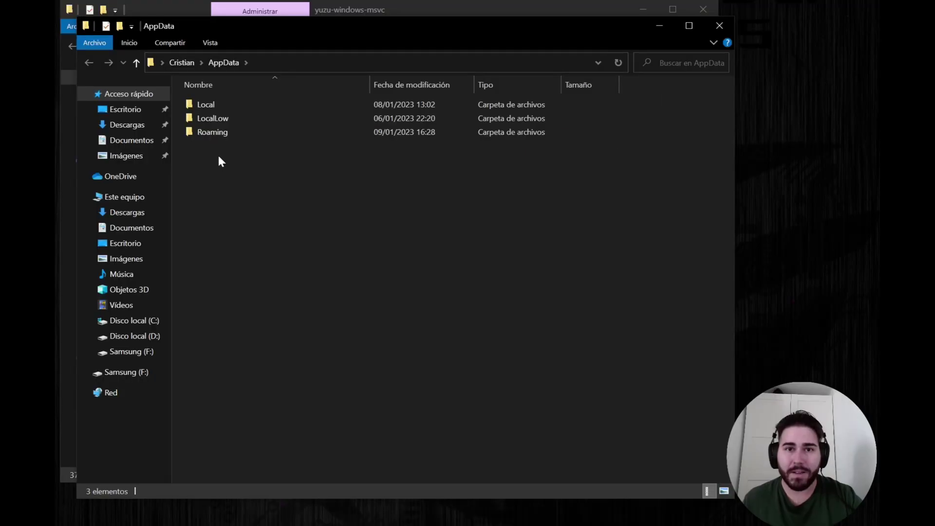
Step: Go into the Roaming folder and open the yuzu data folder inside it
{"action": "left_click", "coordinate": [218, 137]}
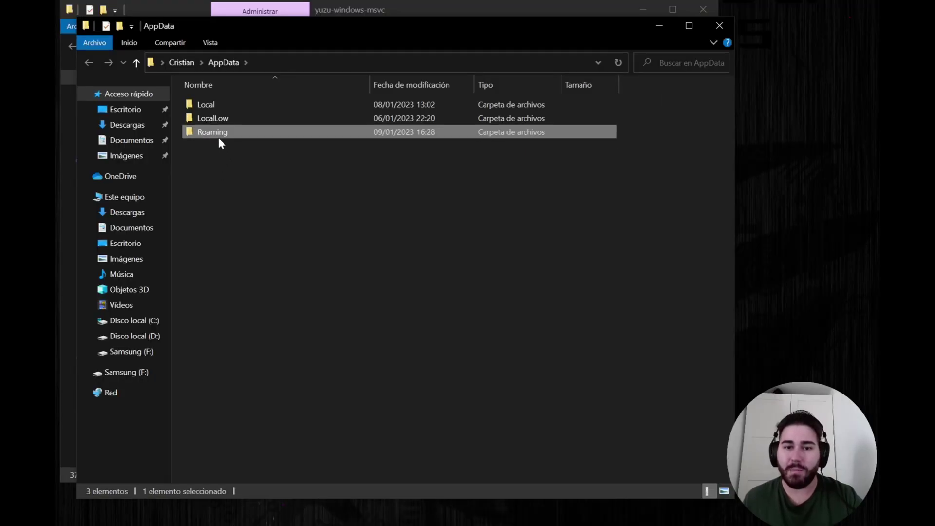
{"action": "double_click", "coordinate": [218, 137]}
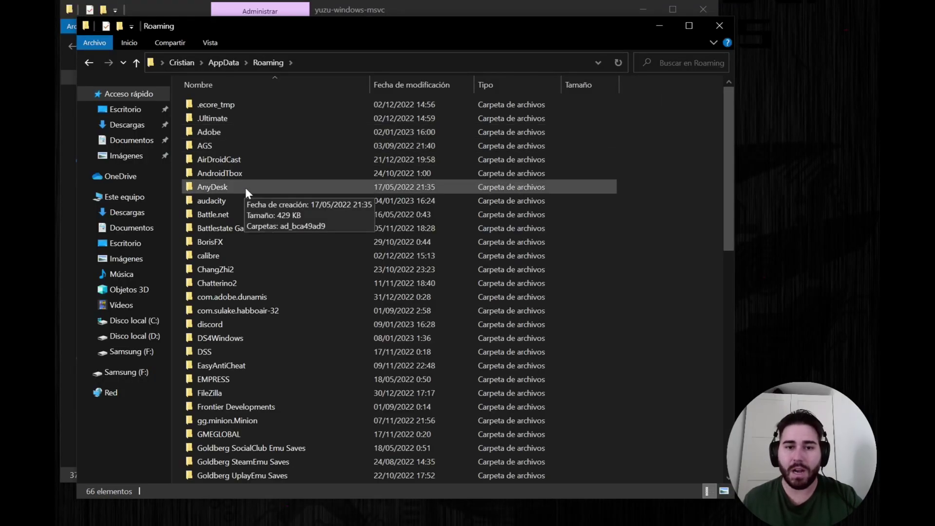
{"action": "scroll", "coordinate": [244, 188], "scroll_direction": "down", "scroll_amount": 3}
{"action": "scroll", "coordinate": [244, 188], "scroll_direction": "down", "scroll_amount": 11}
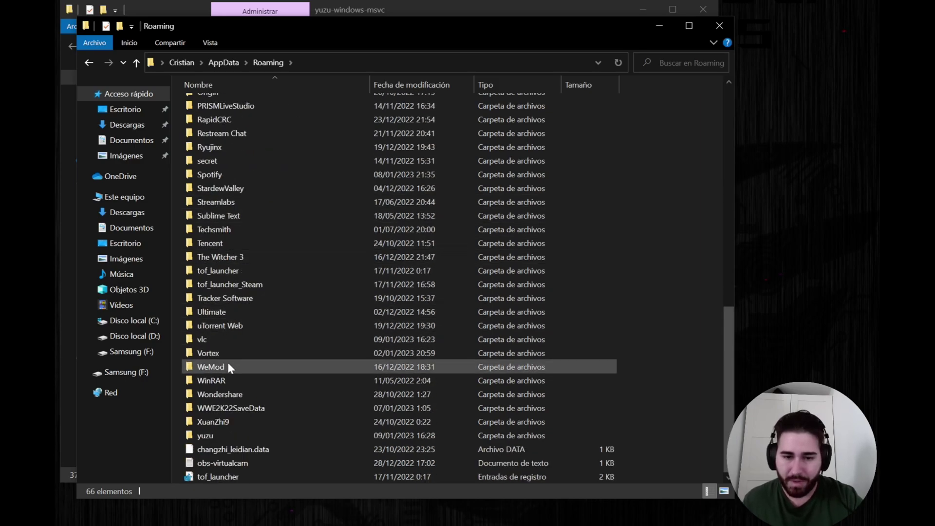
{"action": "left_click", "coordinate": [233, 435]}
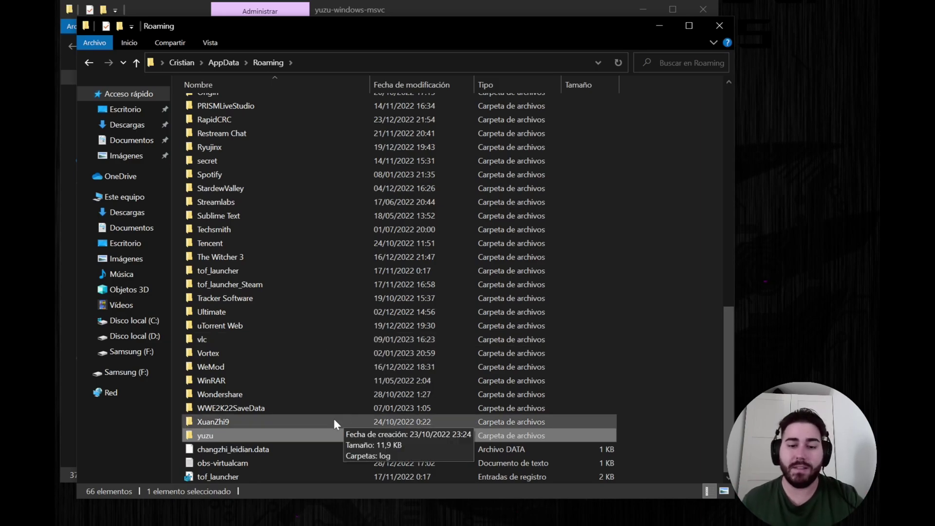
{"action": "double_click", "coordinate": [208, 437]}
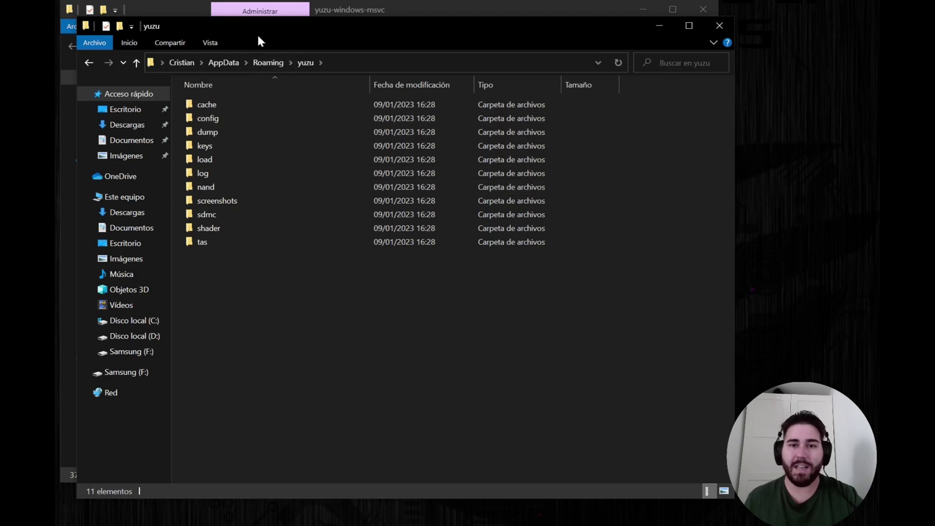
Step: Close the yuzu-windows-msvc folder window and move the yuzu data window so the desktop key files can be reached
{"action": "left_click", "coordinate": [161, 2]}
{"action": "left_click_drag", "start_coordinate": [161, 2], "coordinate": [223, 6]}
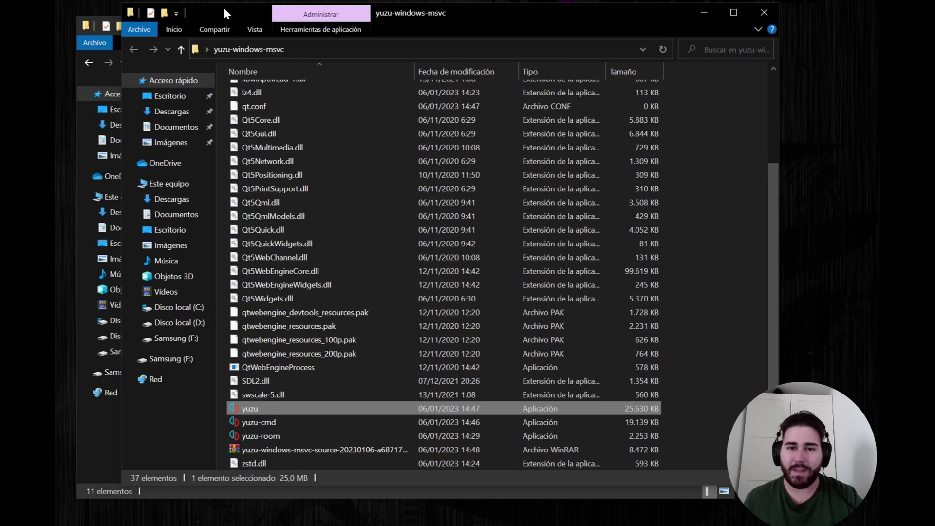
{"action": "left_click", "coordinate": [762, 19]}
{"action": "left_click_drag", "start_coordinate": [586, 29], "coordinate": [529, 73]}
{"action": "left_click", "coordinate": [296, 38]}
{"action": "double_click", "coordinate": [296, 38]}
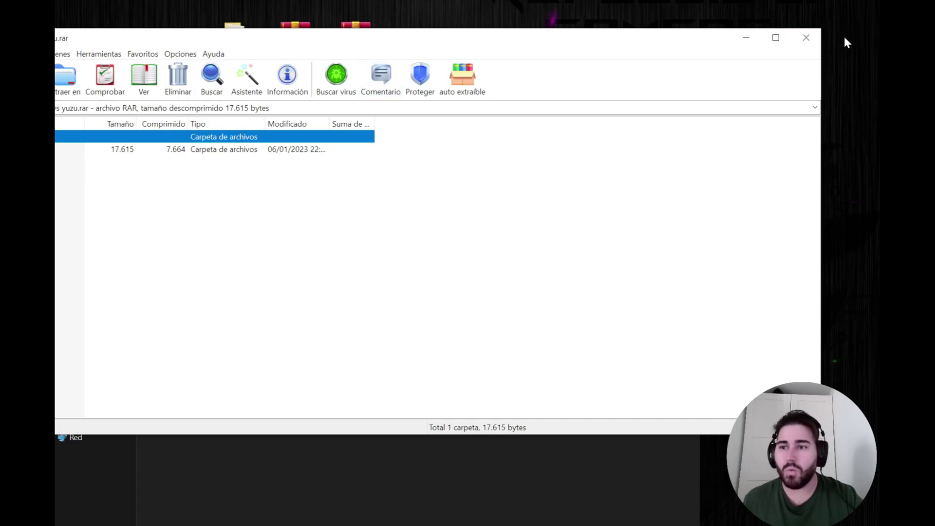
{"action": "left_click", "coordinate": [805, 38]}
Step: Open the desktop Keys yuzu folder beside the yuzu data window, and open the keys subfolder in the latter
{"action": "double_click", "coordinate": [234, 32]}
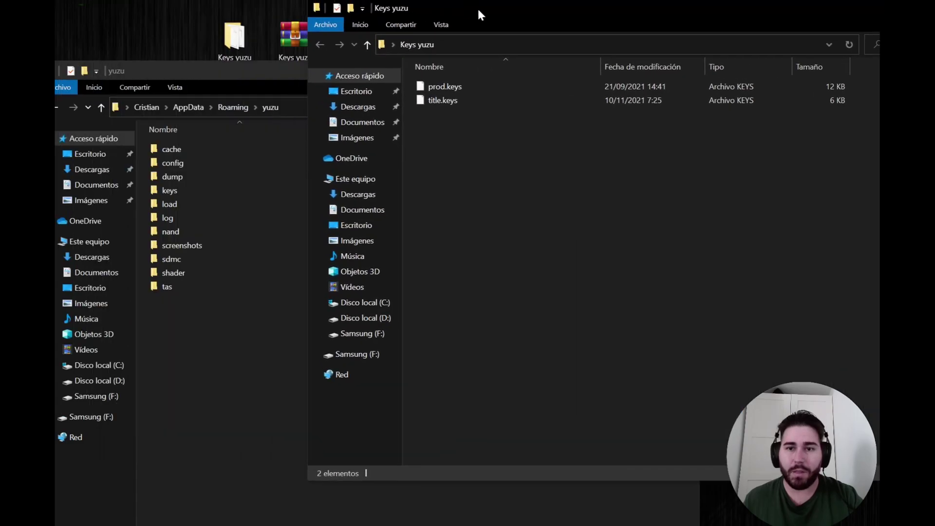
{"action": "left_click_drag", "start_coordinate": [480, 14], "coordinate": [490, 76]}
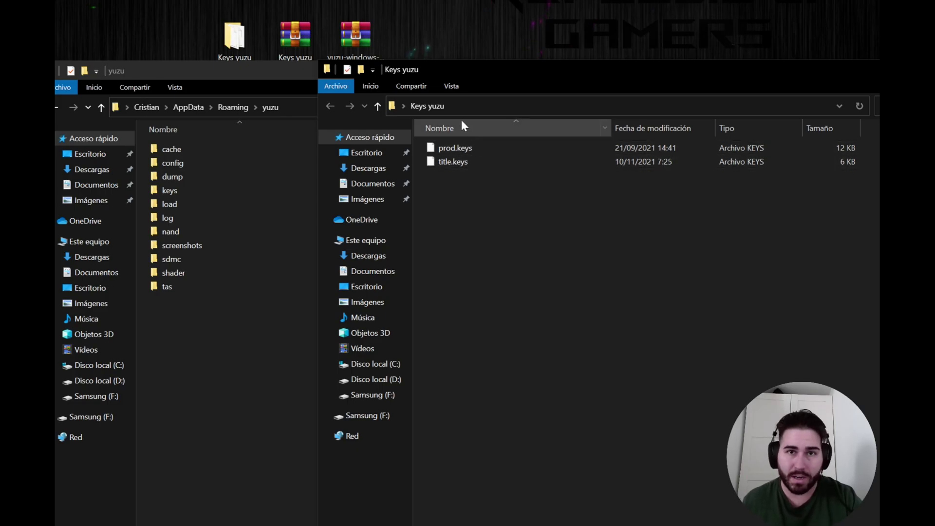
{"action": "left_click", "coordinate": [170, 191]}
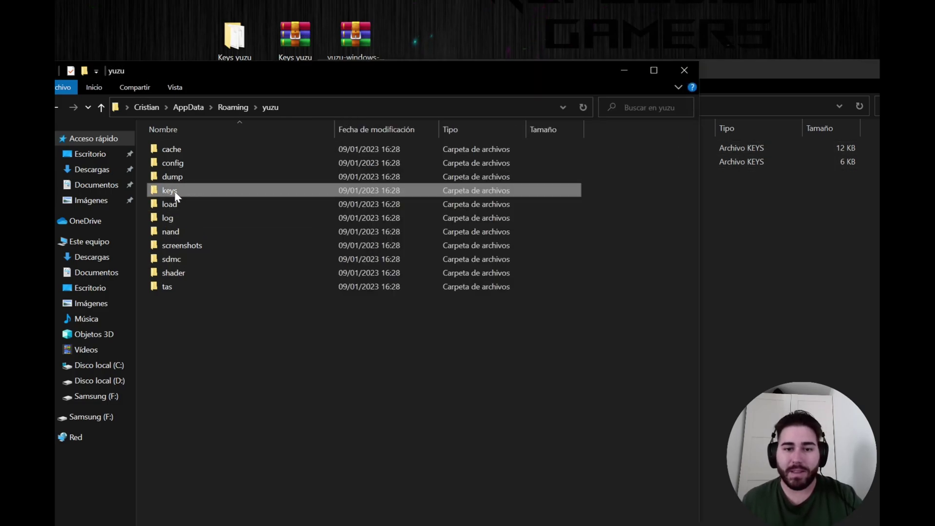
{"action": "double_click", "coordinate": [170, 191]}
{"action": "left_click", "coordinate": [809, 304]}
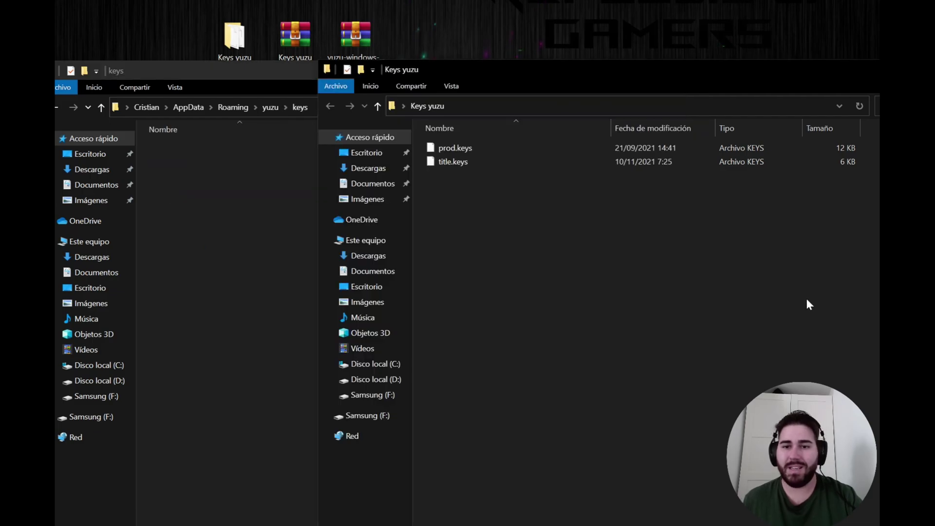
Step: Move prod.keys and title.keys from the Keys yuzu folder into yuzu's keys folder, and close both folder windows
{"action": "left_click_drag", "start_coordinate": [471, 200], "coordinate": [229, 270]}
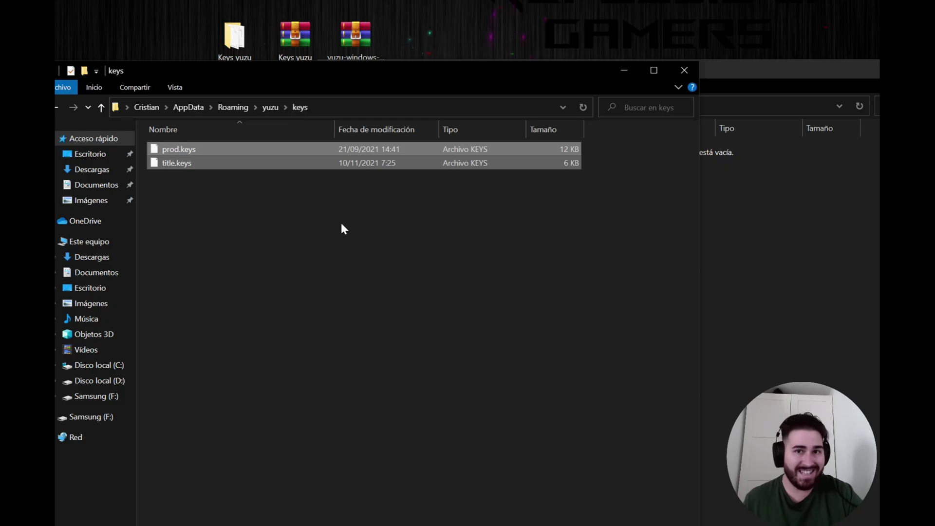
{"action": "left_click", "coordinate": [773, 223]}
{"action": "left_click_drag", "start_coordinate": [676, 84], "coordinate": [381, 29]}
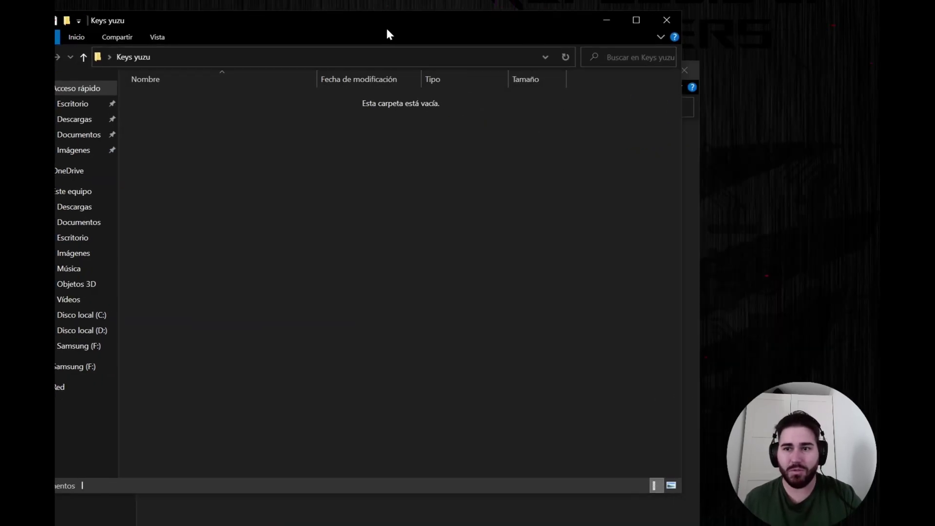
{"action": "left_click", "coordinate": [667, 17]}
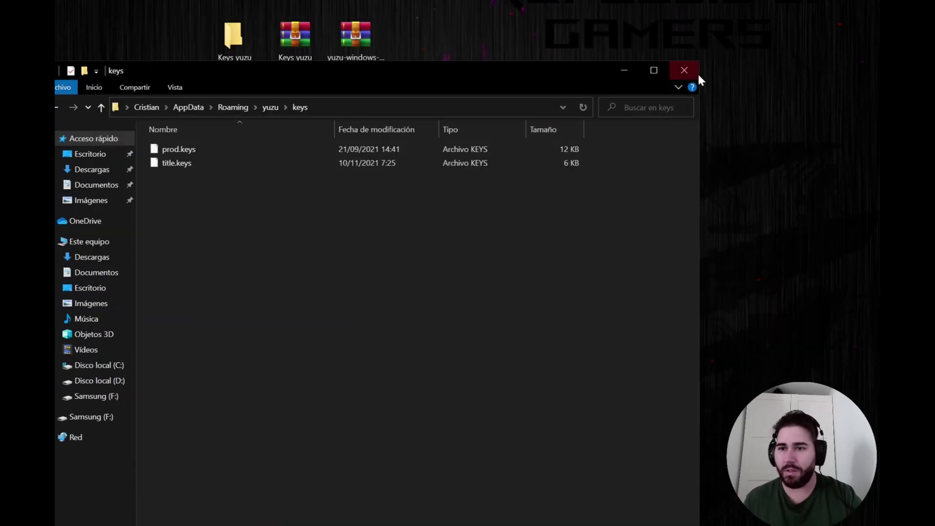
{"action": "left_click", "coordinate": [696, 72]}
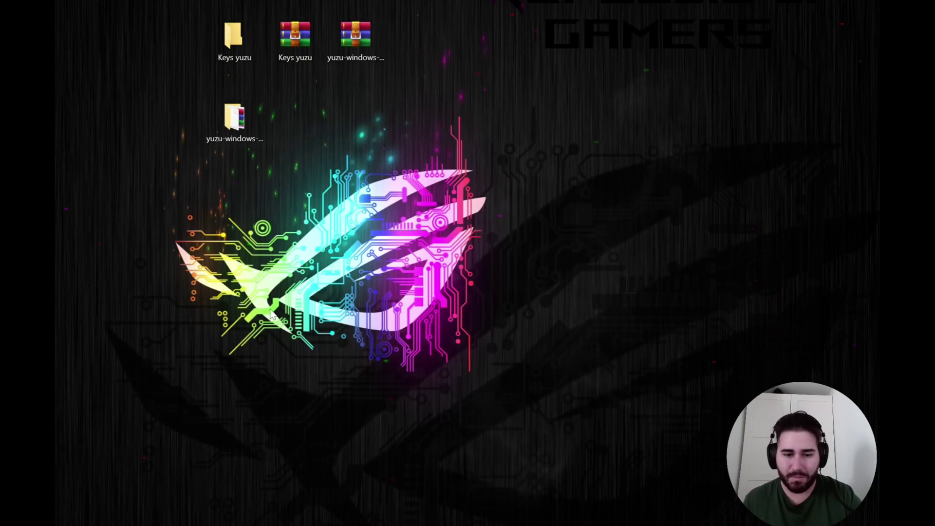
Step: Open the yuzu-windows-msvc folder from the desktop, launch yuzu from it, and minimize the folder window behind the emulator
{"action": "double_click", "coordinate": [221, 122]}
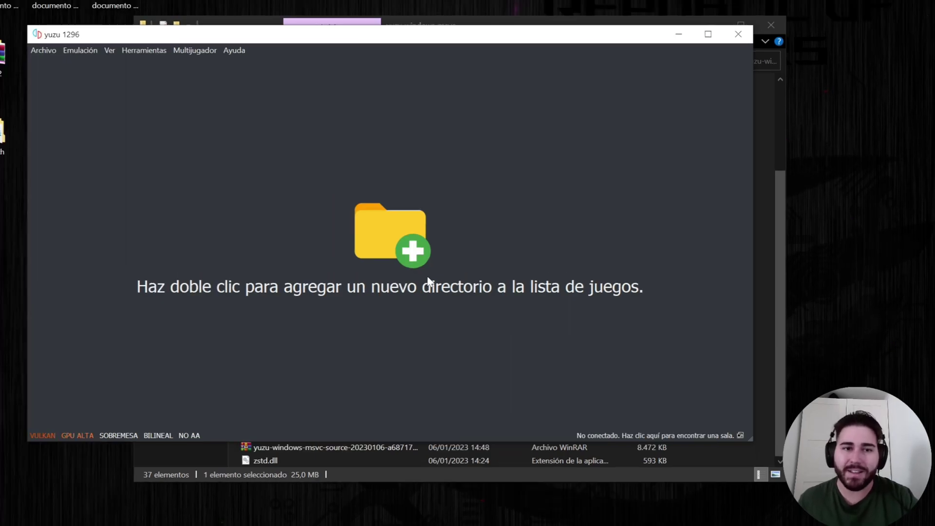
{"action": "left_click_drag", "start_coordinate": [296, 41], "coordinate": [351, 58]}
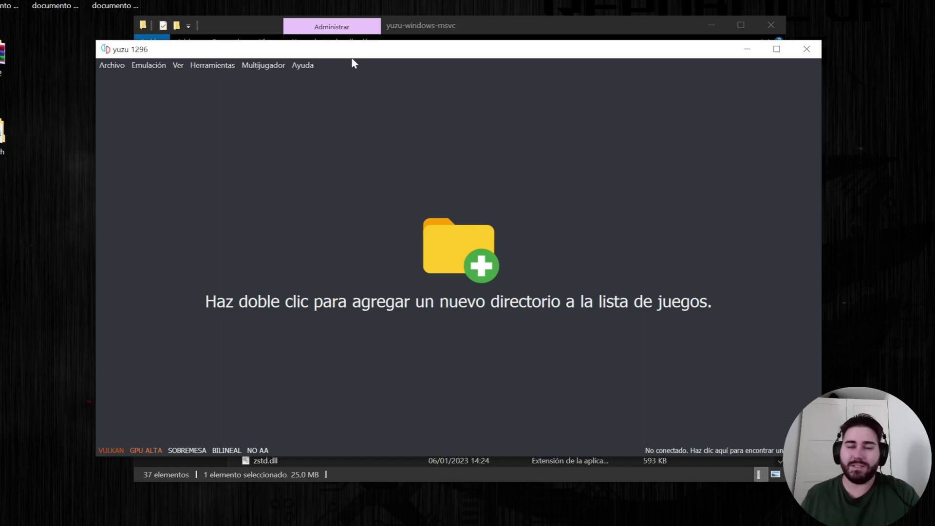
{"action": "left_click", "coordinate": [625, 27]}
{"action": "left_click", "coordinate": [711, 25]}
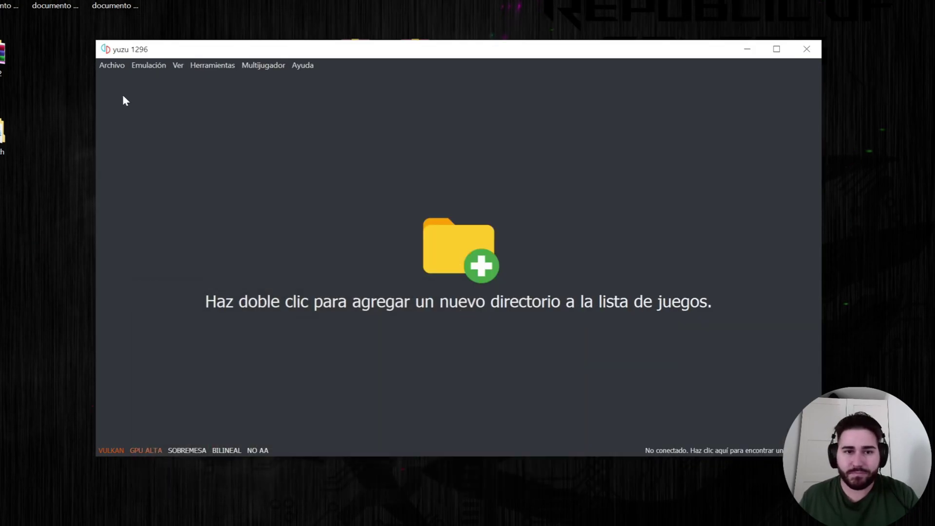
Step: Open yuzu's emulation configuration and set the interface language to Español
{"action": "left_click", "coordinate": [213, 66]}
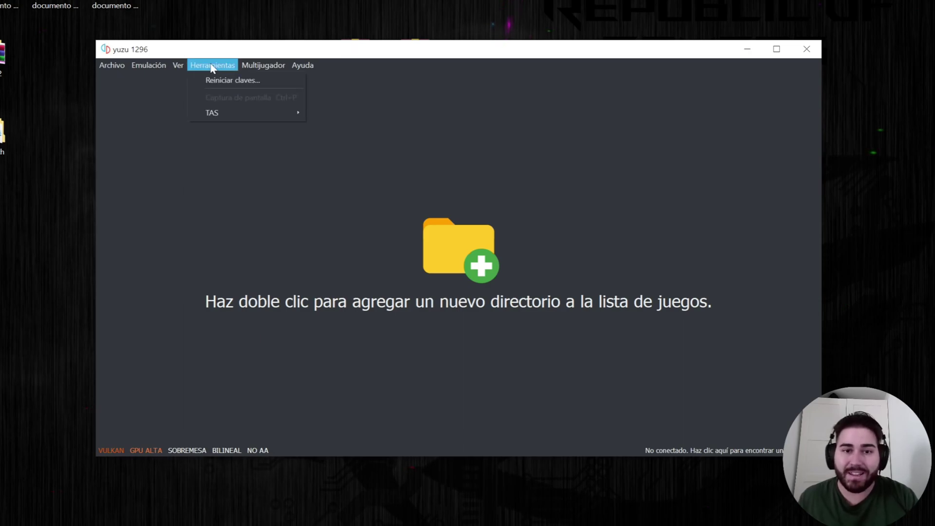
{"action": "mouse_move", "coordinate": [120, 67]}
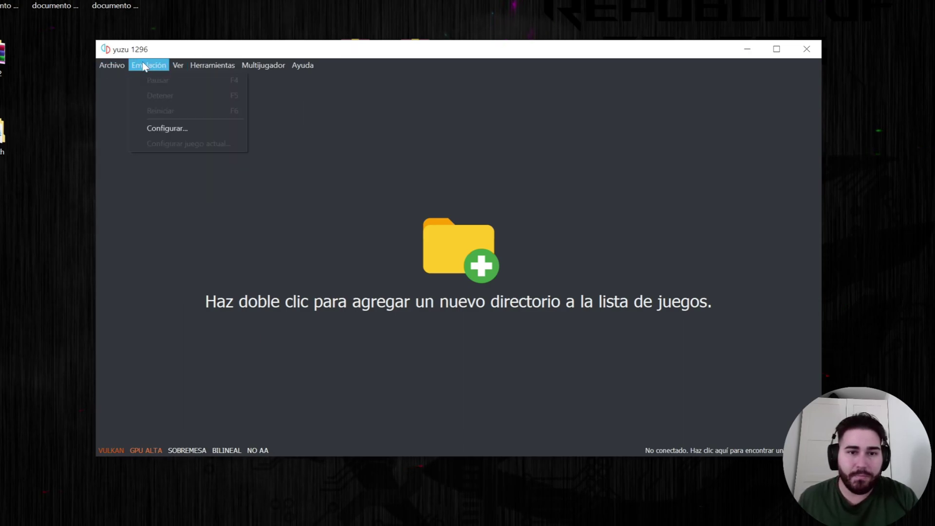
{"action": "left_click", "coordinate": [168, 129]}
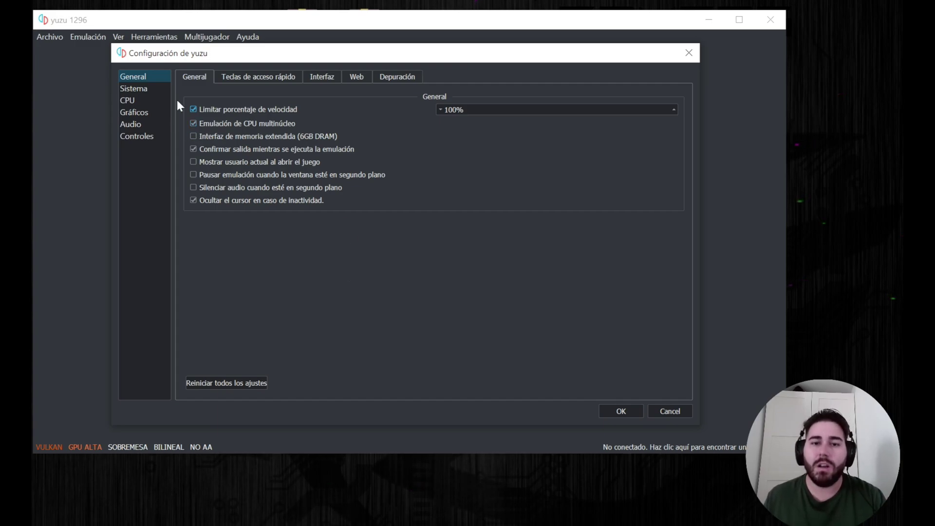
{"action": "left_click", "coordinate": [249, 80]}
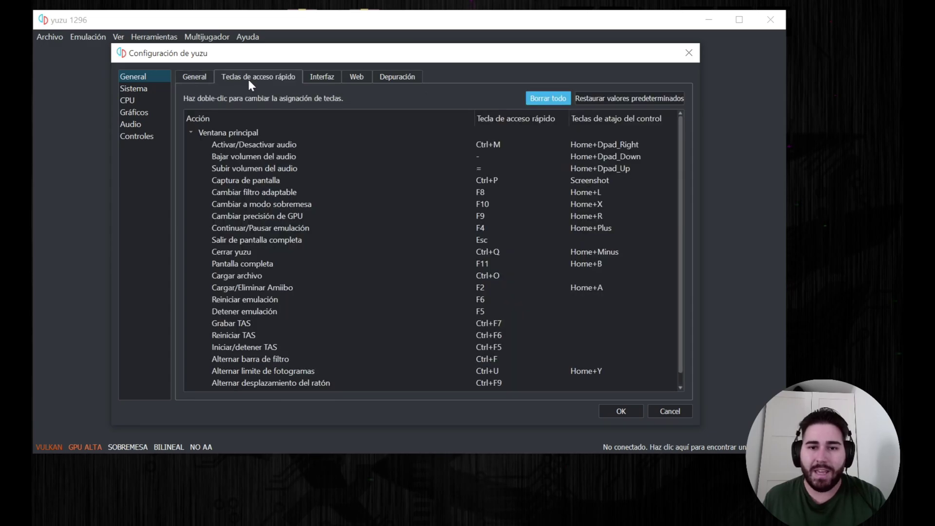
{"action": "left_click", "coordinate": [313, 81]}
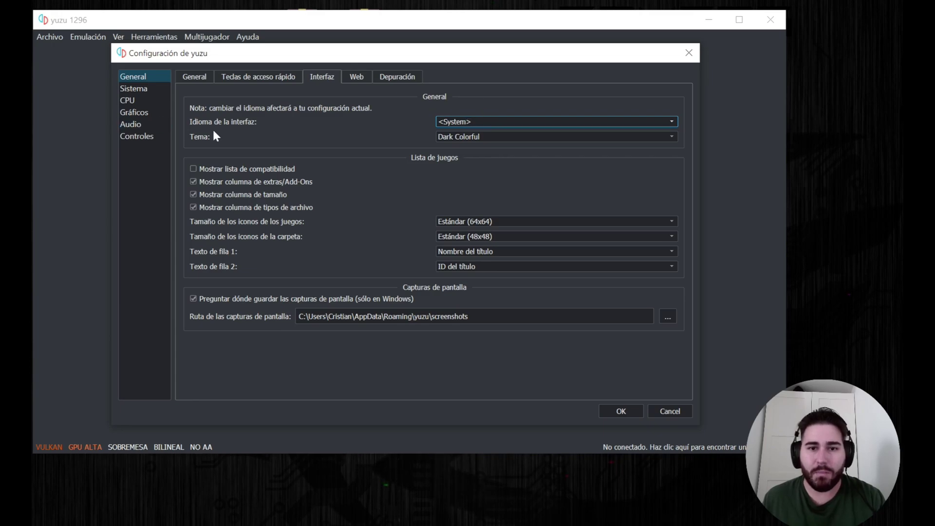
{"action": "left_click", "coordinate": [466, 123]}
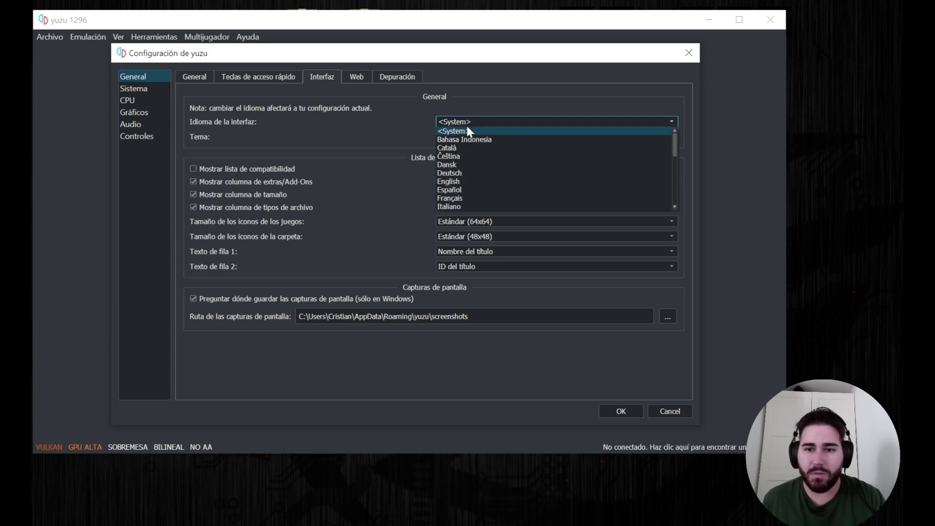
{"action": "left_click", "coordinate": [459, 189]}
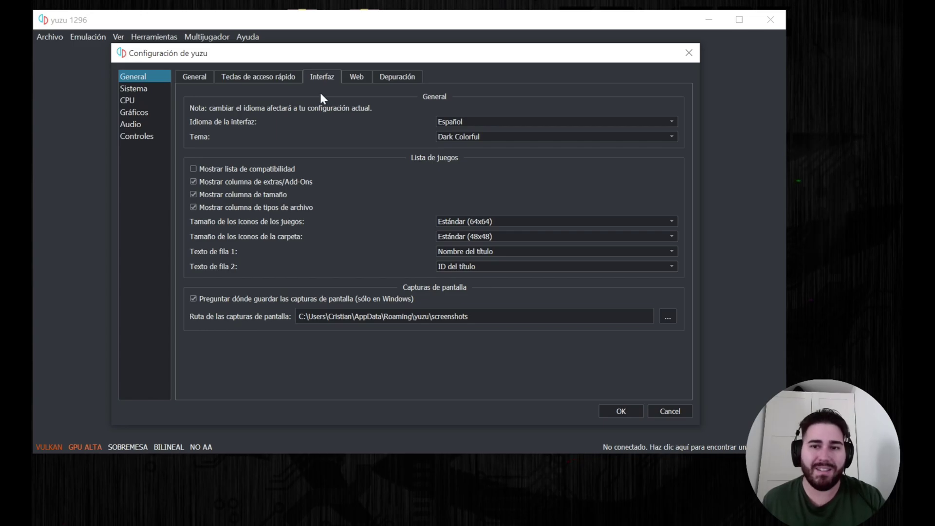
Step: Review the Web and Depuración pages of the general settings, and return to the General page
{"action": "left_click", "coordinate": [356, 78]}
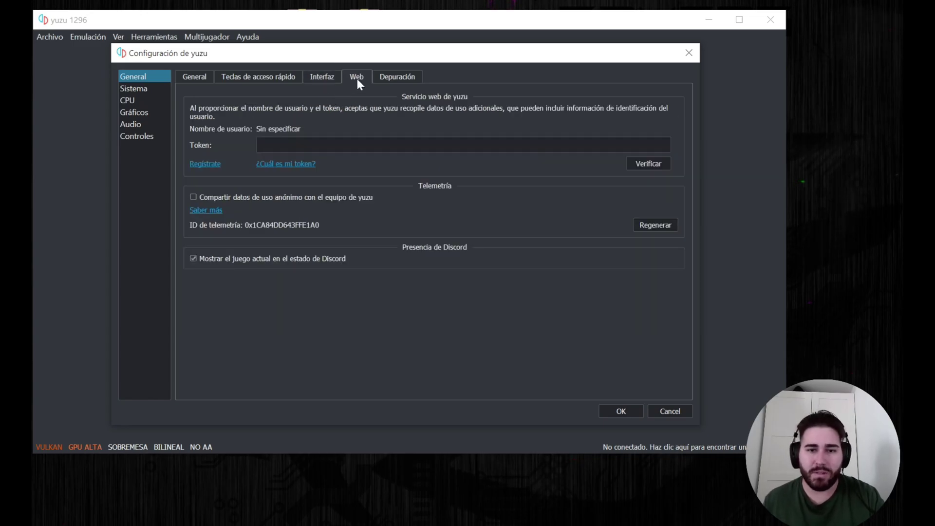
{"action": "left_click", "coordinate": [382, 82]}
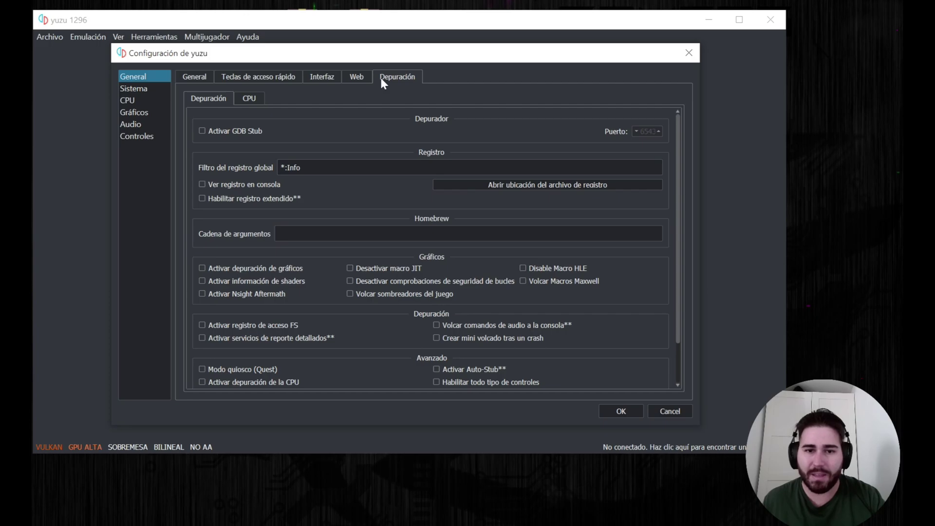
{"action": "left_click", "coordinate": [194, 79]}
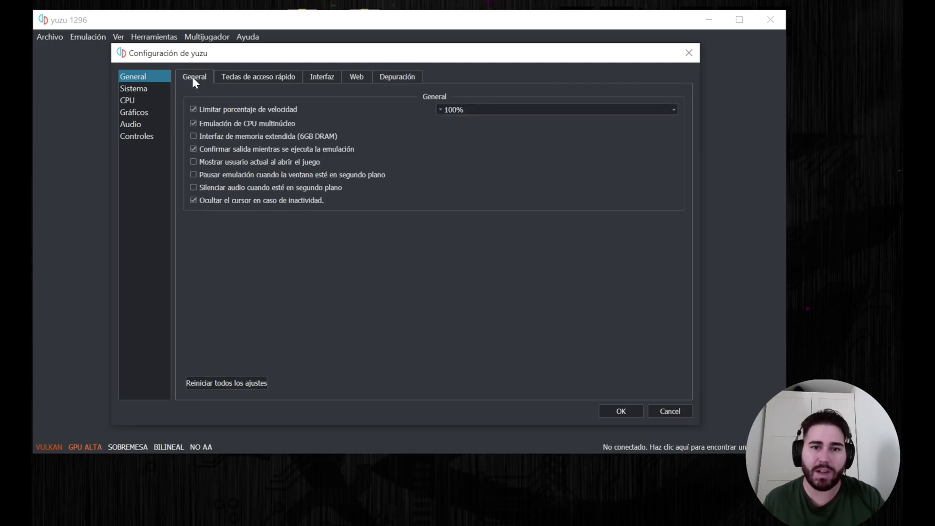
Step: In the system settings, set the language to Español and the region to Europa
{"action": "left_click", "coordinate": [135, 88]}
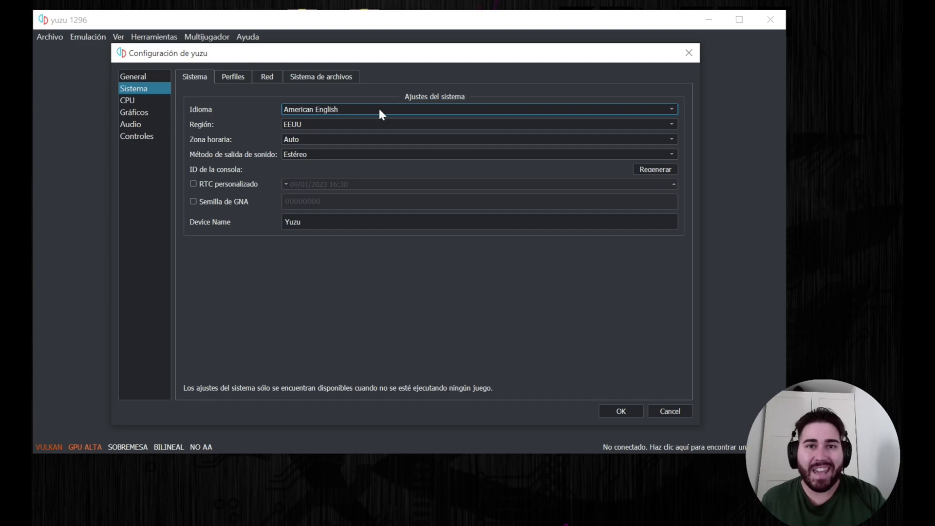
{"action": "mouse_move", "coordinate": [379, 111]}
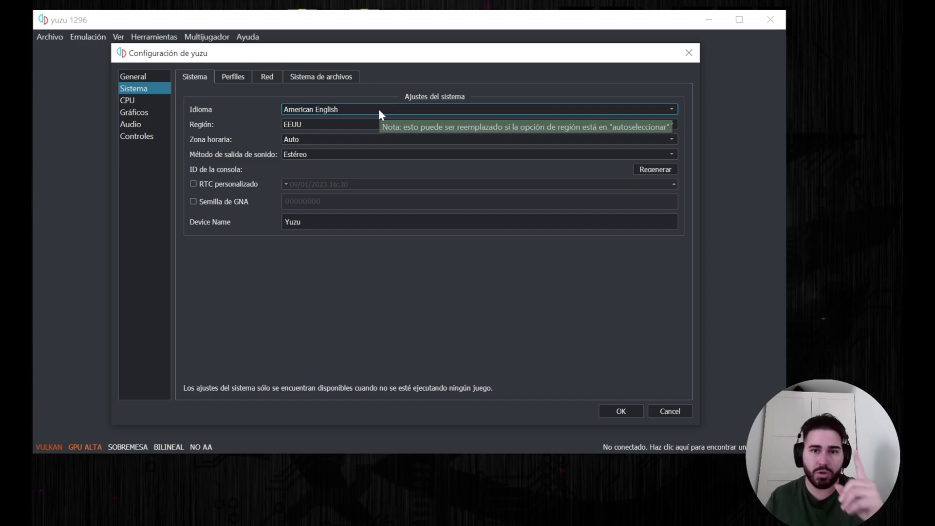
{"action": "left_click", "coordinate": [324, 110]}
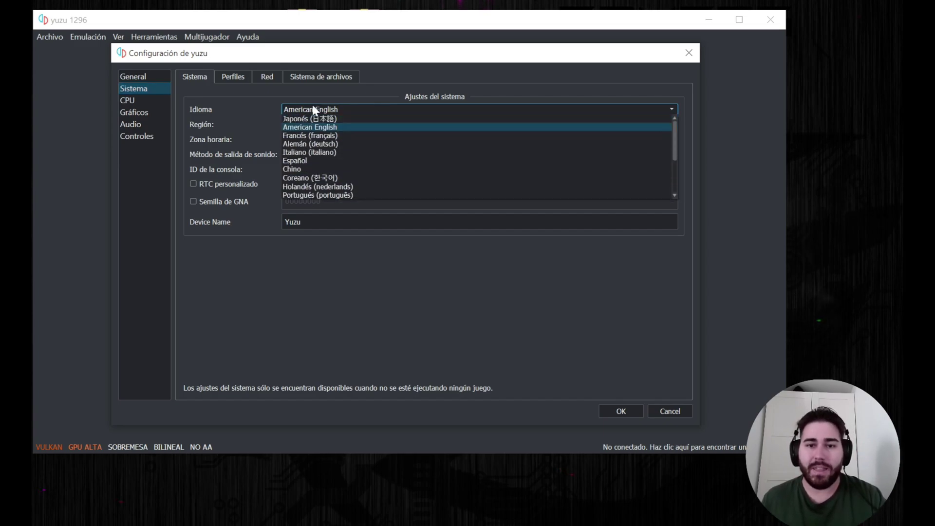
{"action": "left_click", "coordinate": [299, 159]}
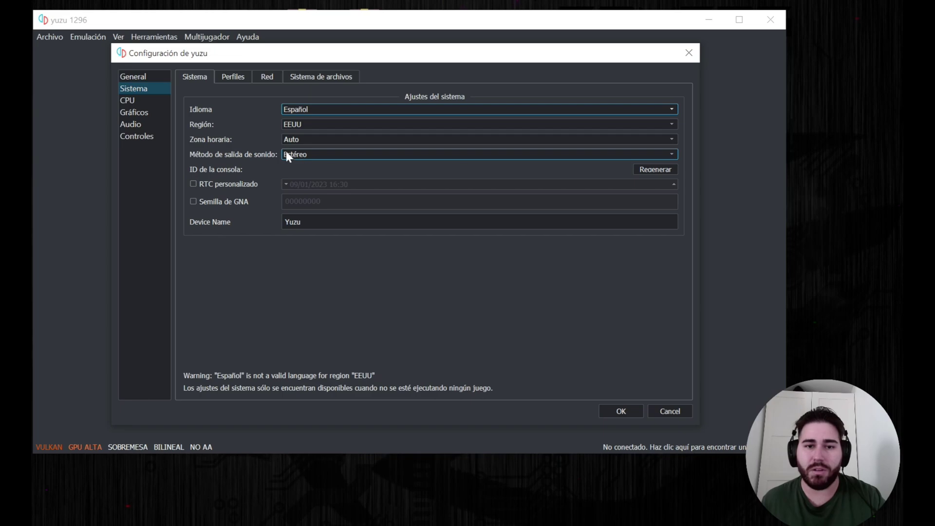
{"action": "left_click", "coordinate": [311, 124]}
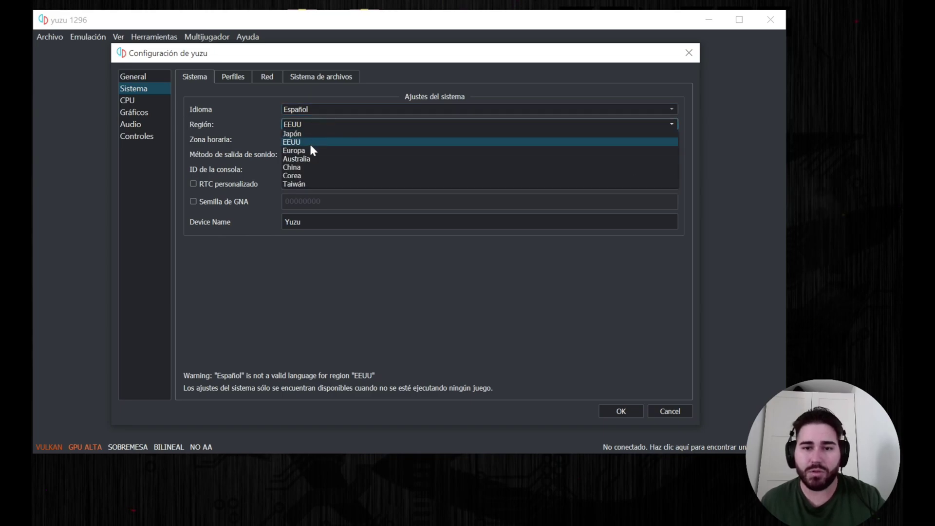
{"action": "left_click", "coordinate": [302, 150]}
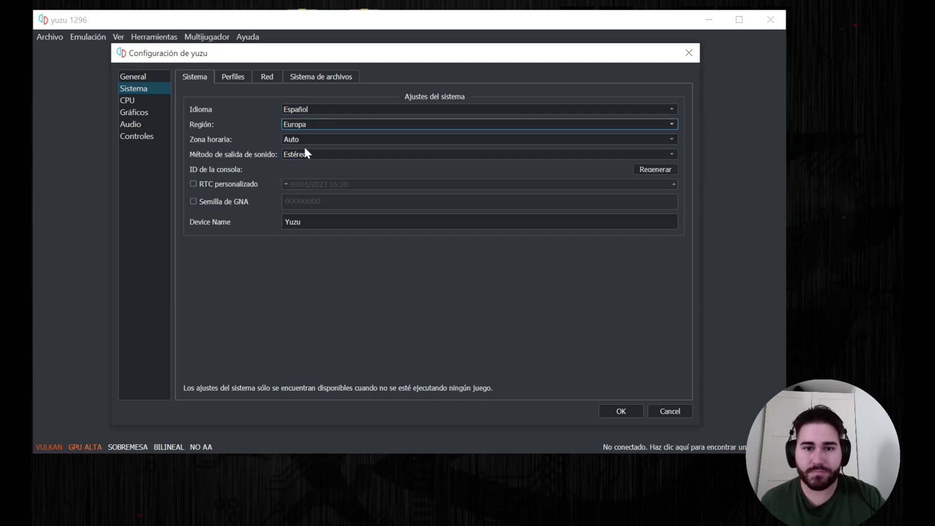
Step: Review the time zone and sound output options, plus the profile, network and file system pages of the system settings
{"action": "left_click", "coordinate": [304, 140]}
{"action": "left_click", "coordinate": [295, 140]}
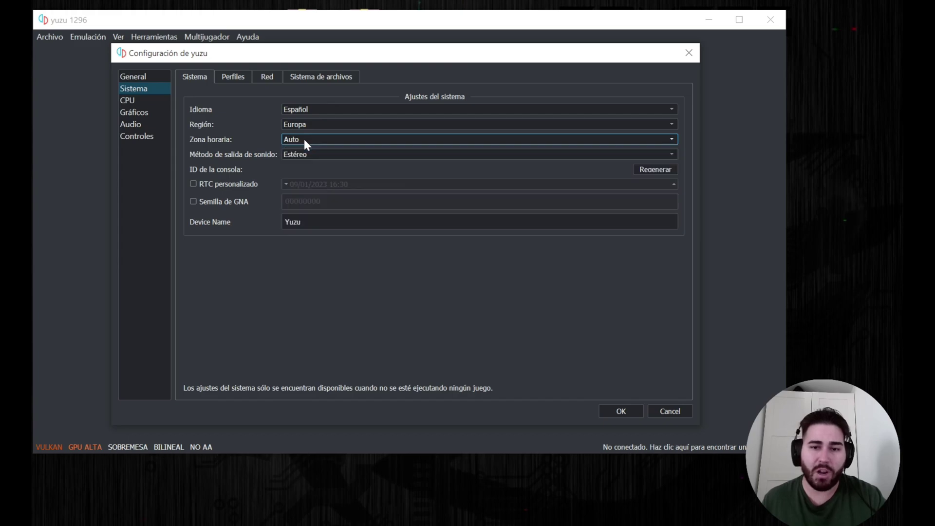
{"action": "left_click", "coordinate": [319, 150]}
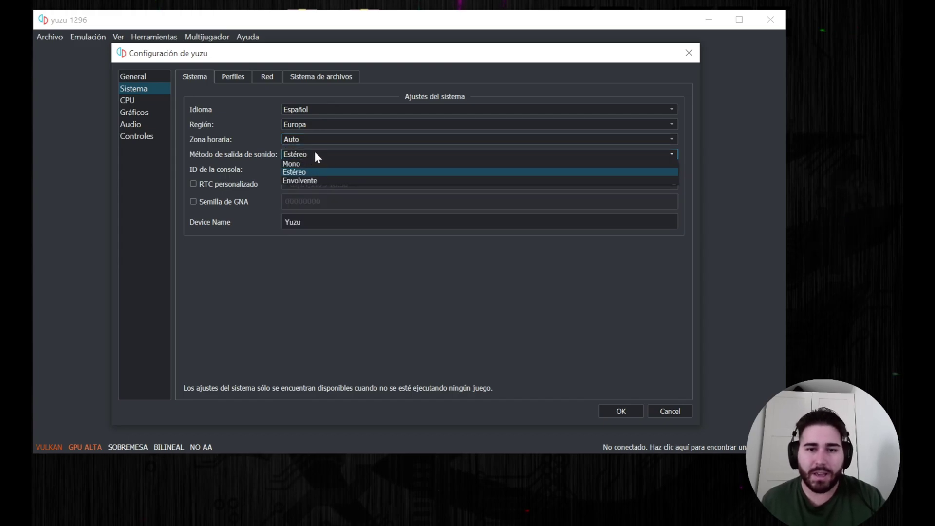
{"action": "left_click", "coordinate": [315, 155]}
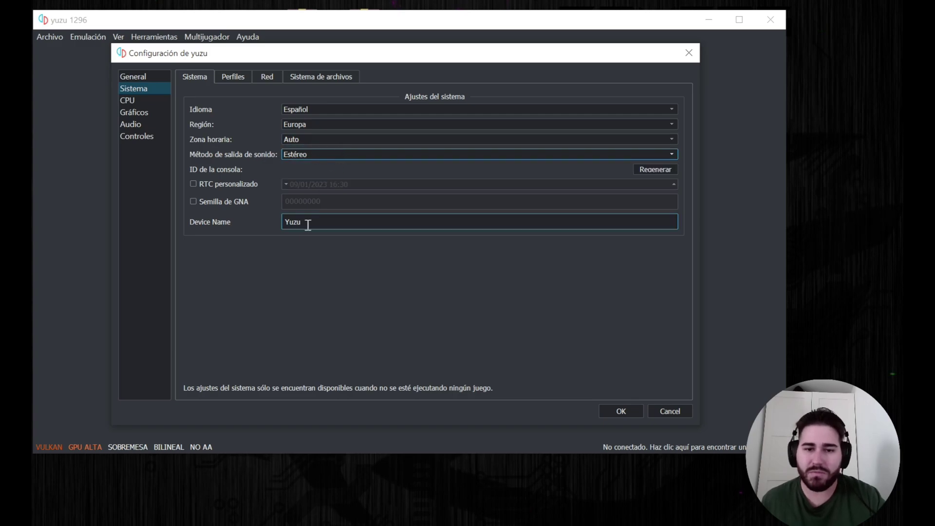
{"action": "left_click", "coordinate": [234, 80]}
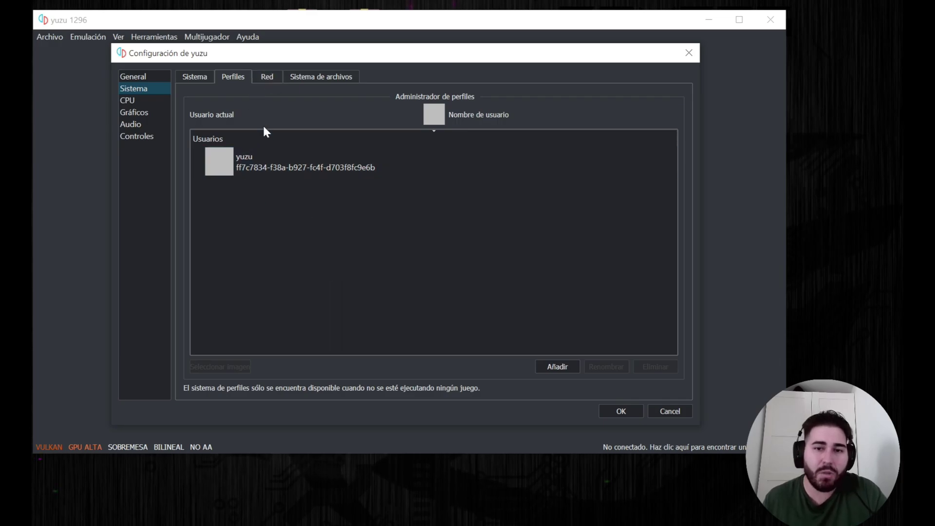
{"action": "left_click", "coordinate": [261, 81]}
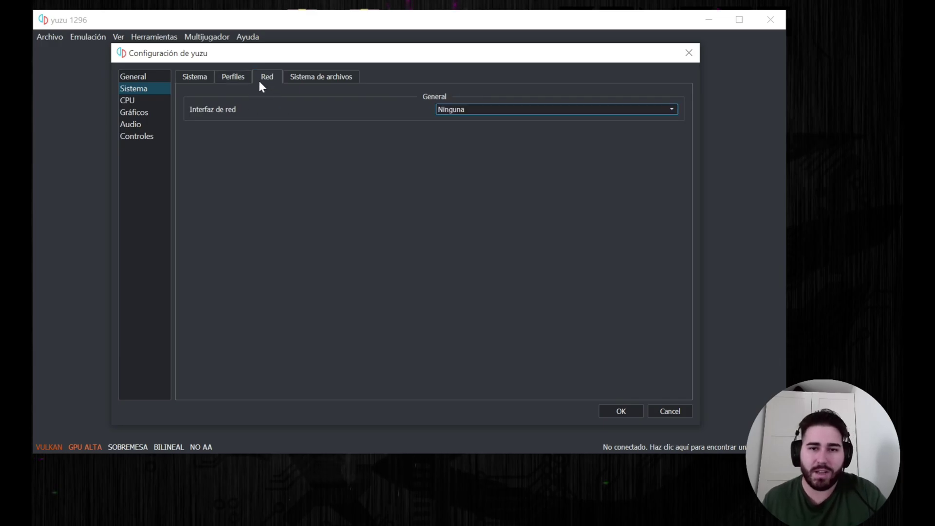
{"action": "left_click", "coordinate": [317, 81]}
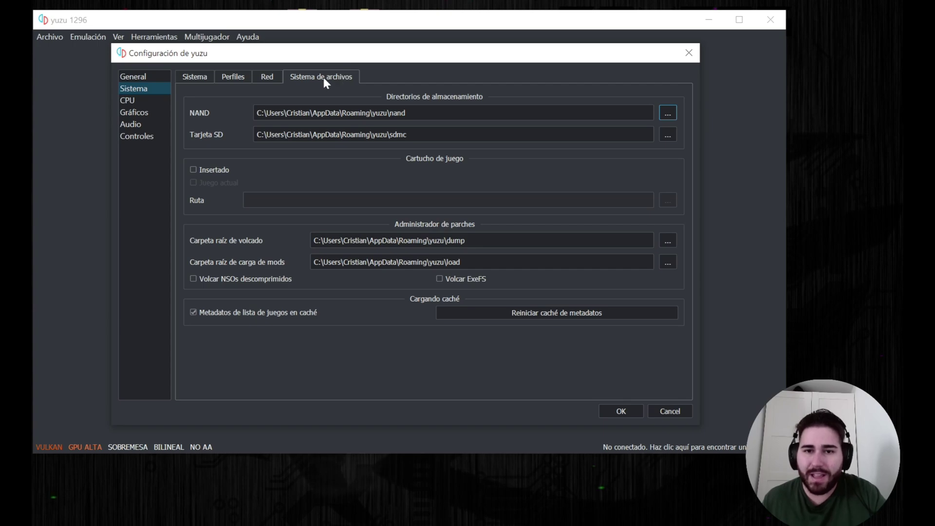
{"action": "left_click", "coordinate": [208, 75]}
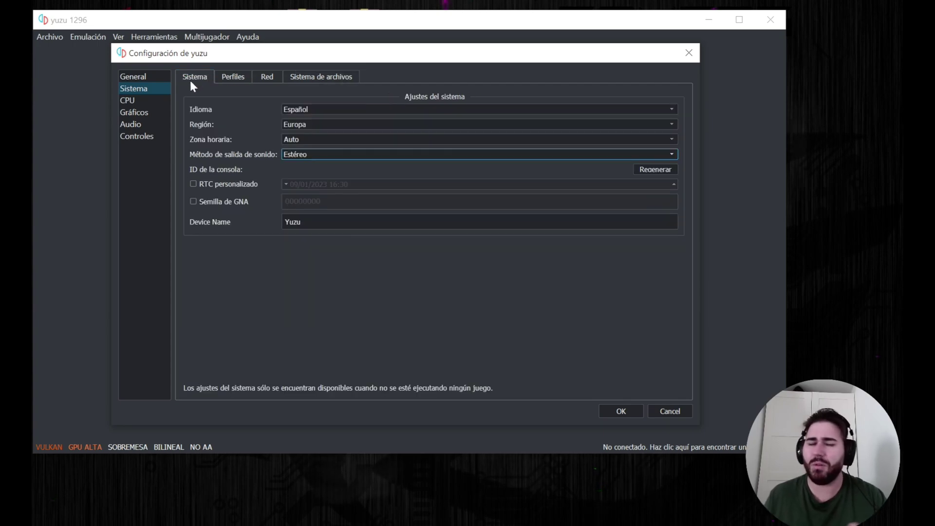
Step: Check the available precision options in the CPU settings, leaving Auto selected
{"action": "left_click", "coordinate": [130, 102]}
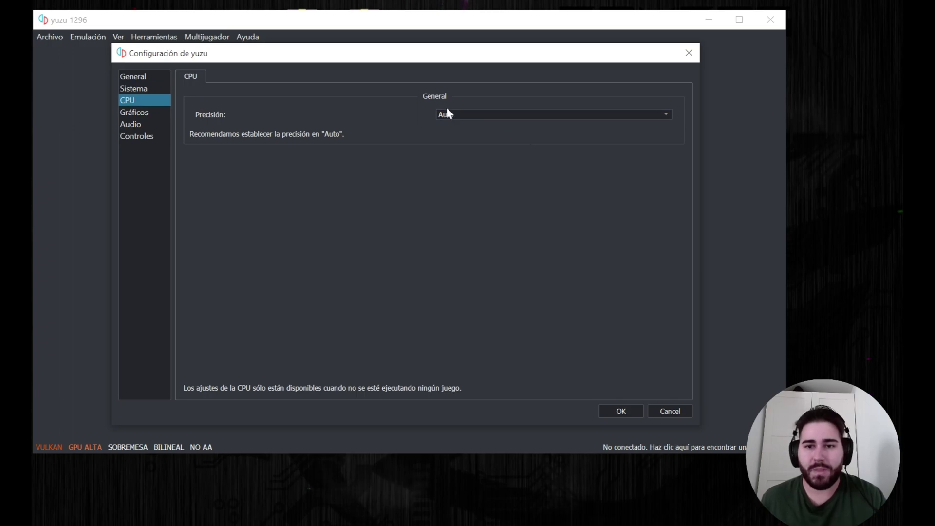
{"action": "left_click", "coordinate": [460, 115]}
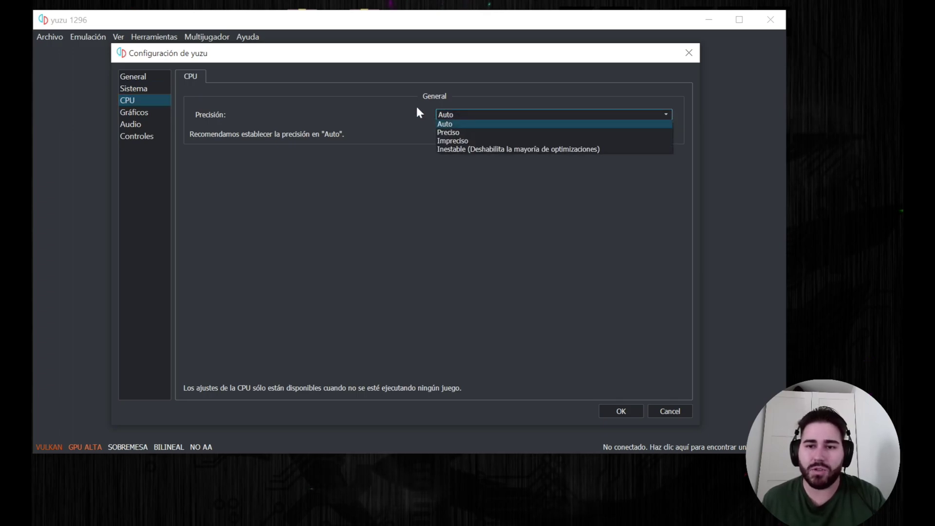
{"action": "left_click", "coordinate": [397, 108]}
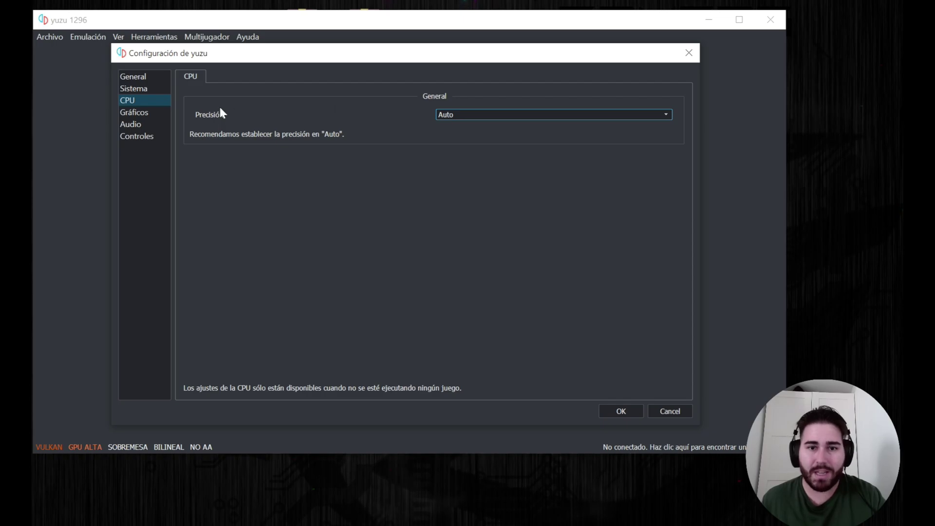
Step: In the graphics settings, select Vulkan as the API and keep the NVIDIA GeForce RTX 3070 Laptop GPU as the device
{"action": "left_click", "coordinate": [142, 111]}
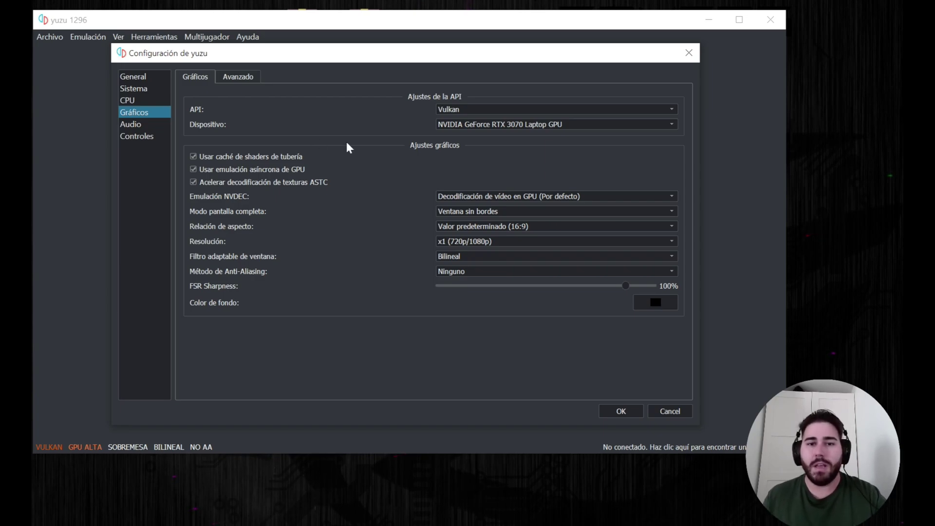
{"action": "left_click", "coordinate": [468, 111]}
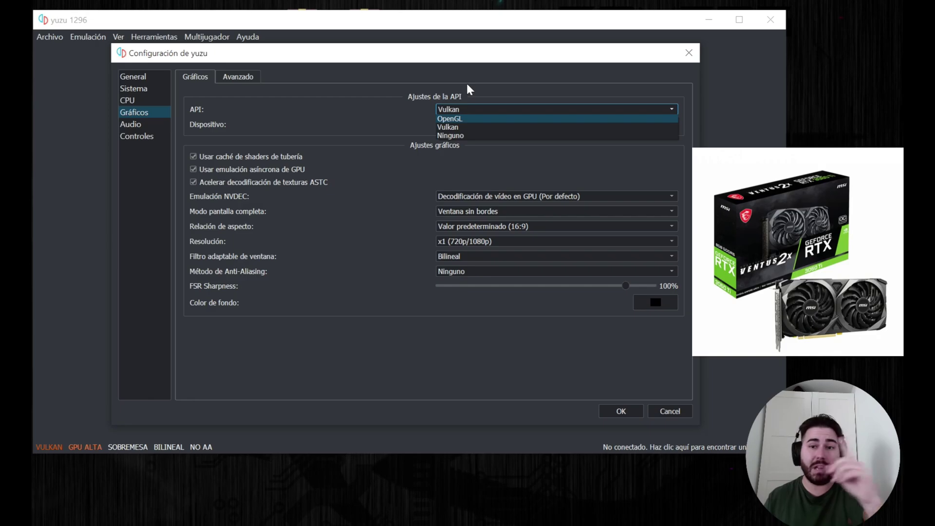
{"action": "left_click", "coordinate": [454, 127]}
{"action": "left_click", "coordinate": [455, 124]}
{"action": "left_click", "coordinate": [461, 130]}
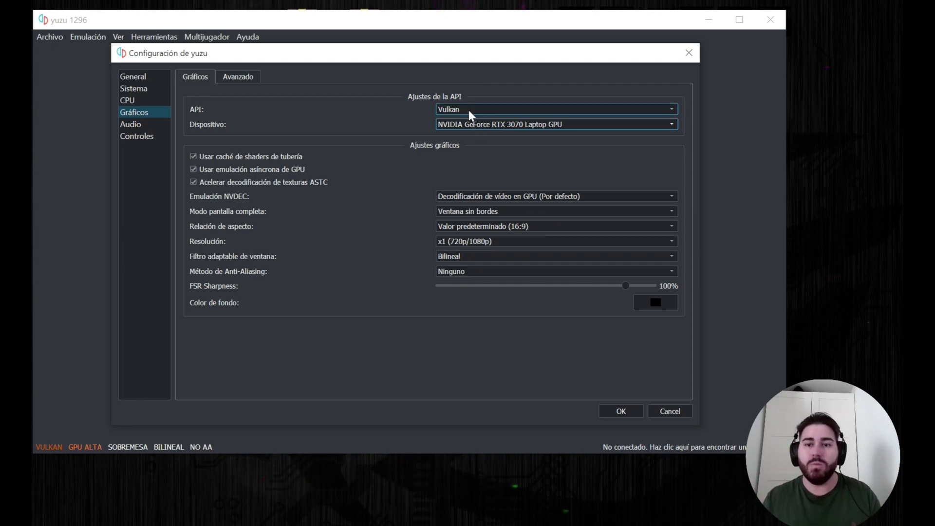
Step: Try OpenGL as the graphics API, check its shader support options, and switch the API back to Vulkan
{"action": "left_click", "coordinate": [454, 111]}
{"action": "left_click", "coordinate": [457, 120]}
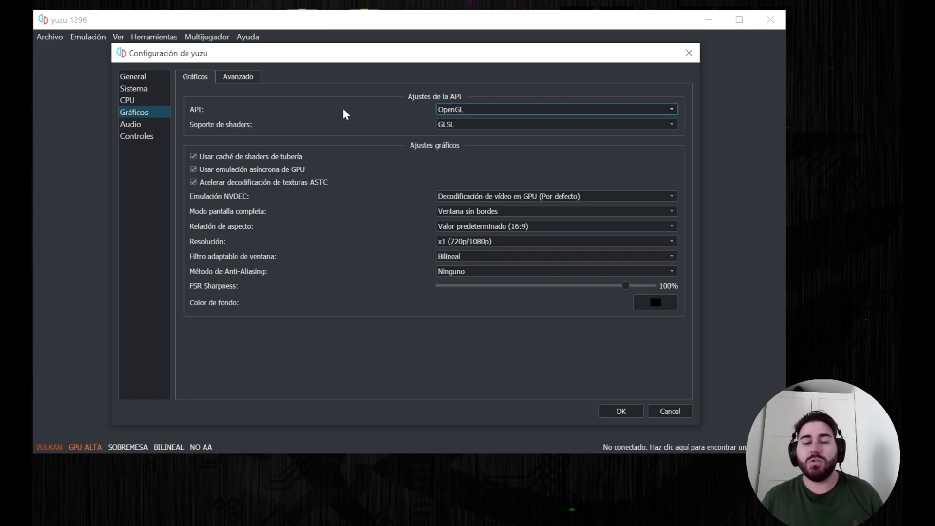
{"action": "left_click", "coordinate": [454, 125]}
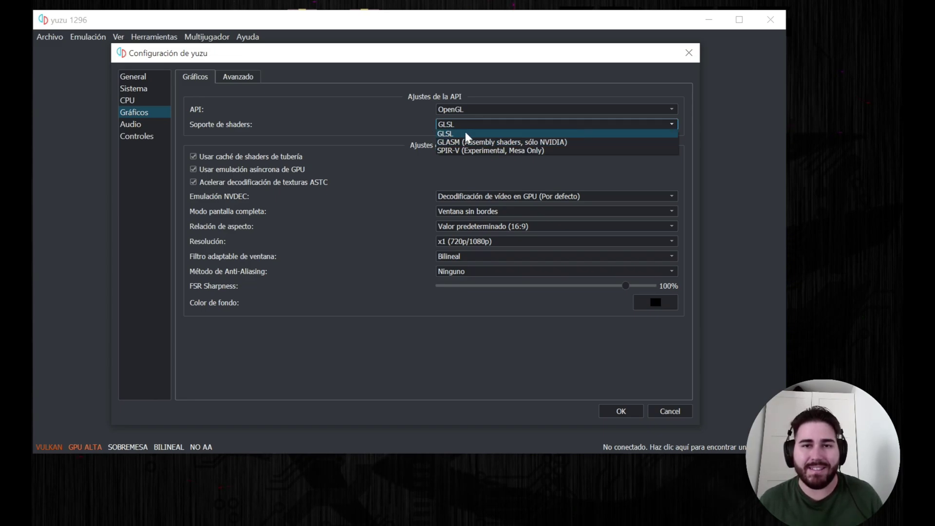
{"action": "left_click", "coordinate": [376, 106]}
{"action": "left_click", "coordinate": [503, 112]}
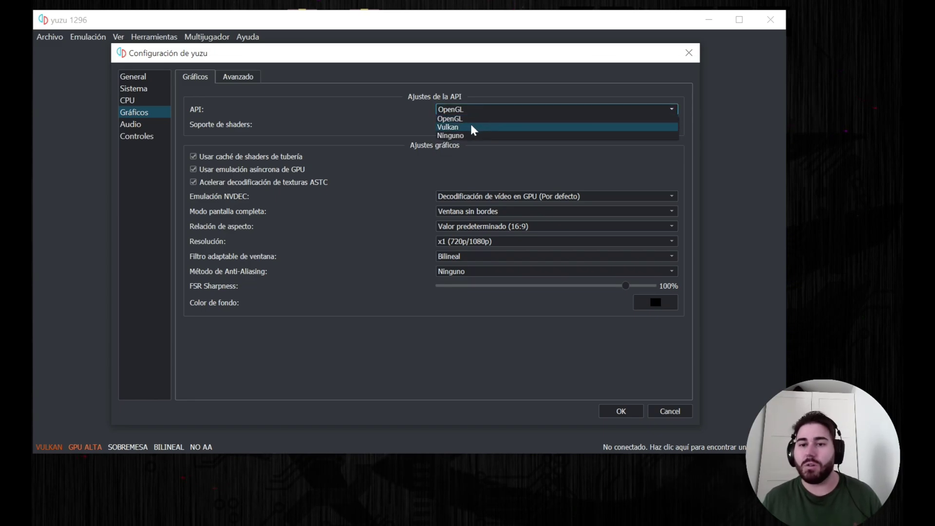
{"action": "left_click", "coordinate": [471, 126]}
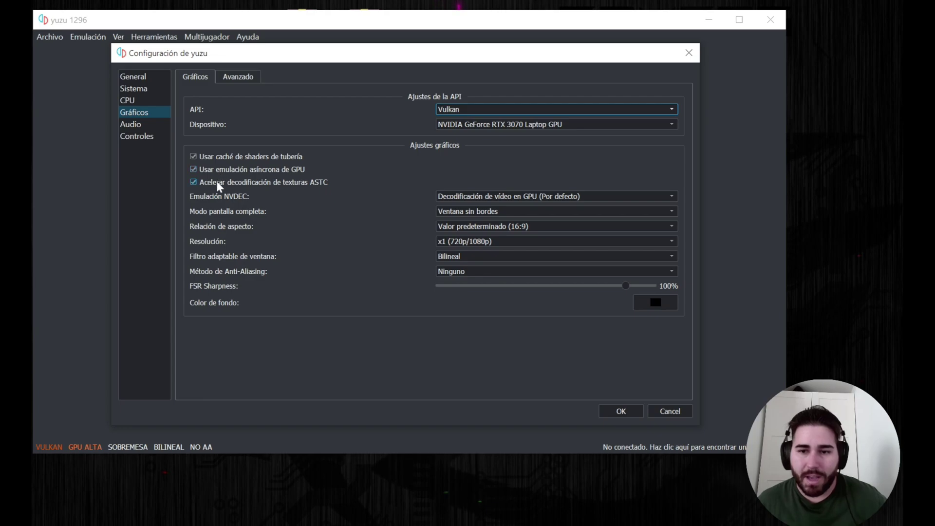
Step: Review the NVDEC emulation, fullscreen mode and aspect ratio options, leaving their default selections
{"action": "left_click", "coordinate": [465, 196]}
{"action": "left_click", "coordinate": [478, 196]}
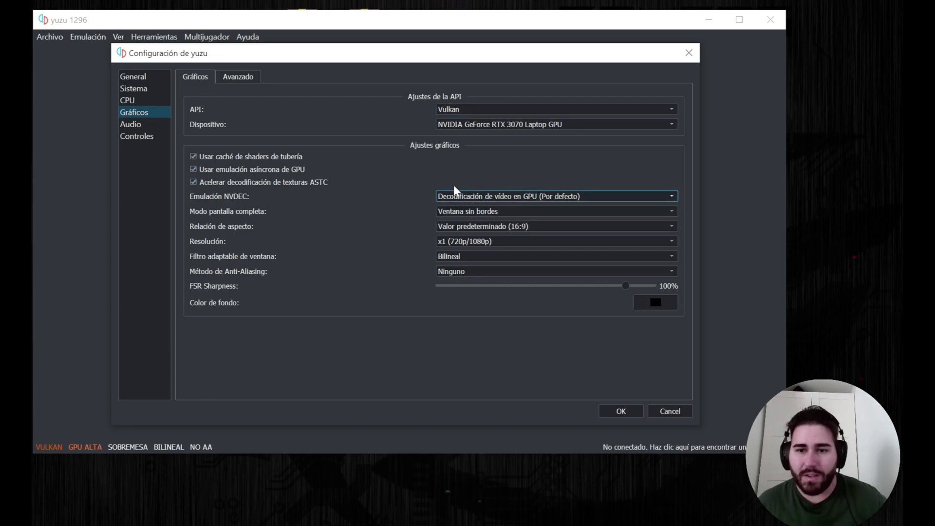
{"action": "left_click", "coordinate": [460, 212]}
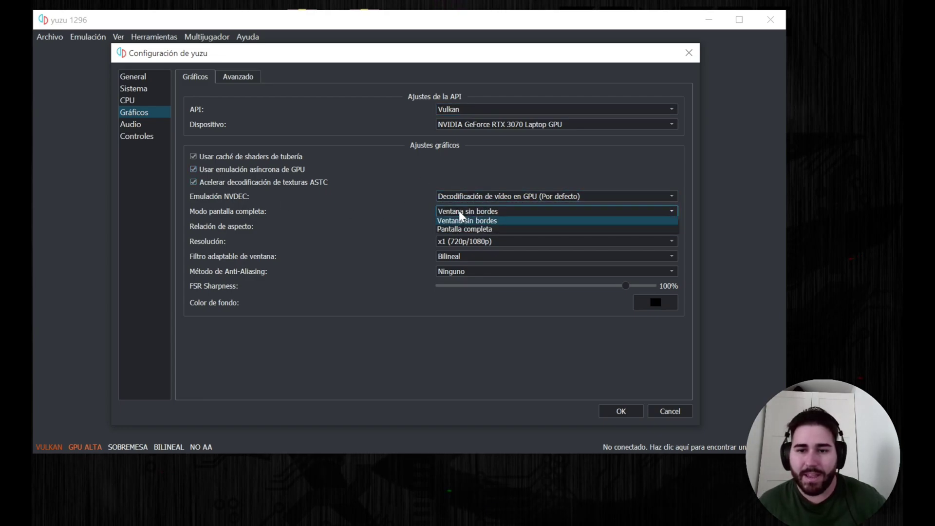
{"action": "left_click", "coordinate": [461, 212]}
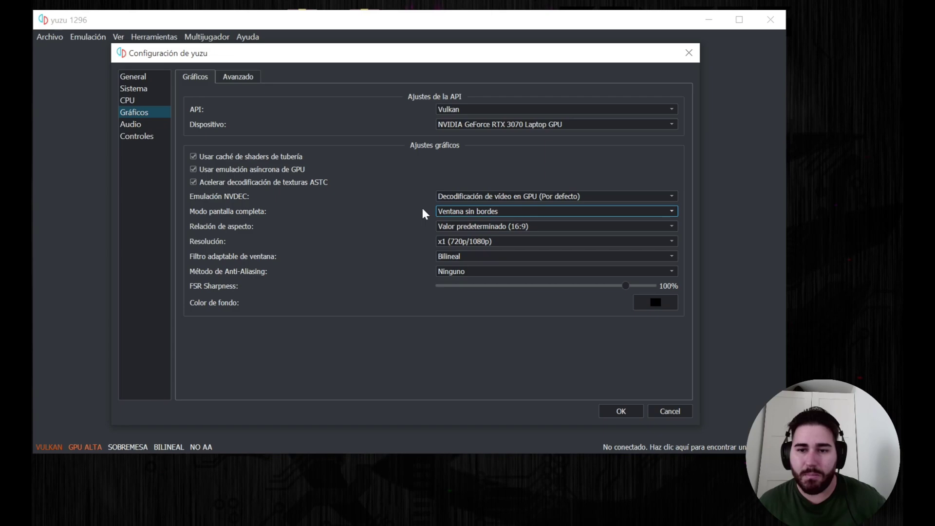
{"action": "left_click", "coordinate": [456, 226]}
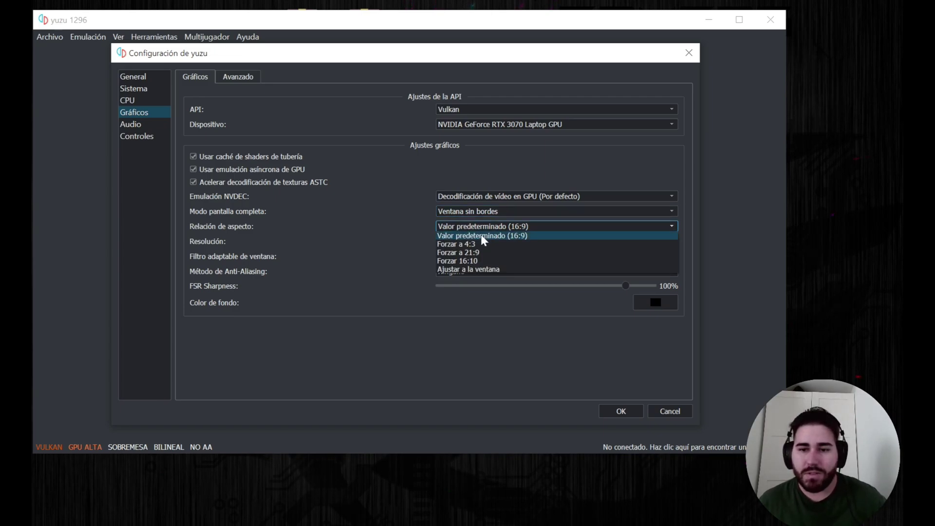
{"action": "left_click", "coordinate": [478, 235]}
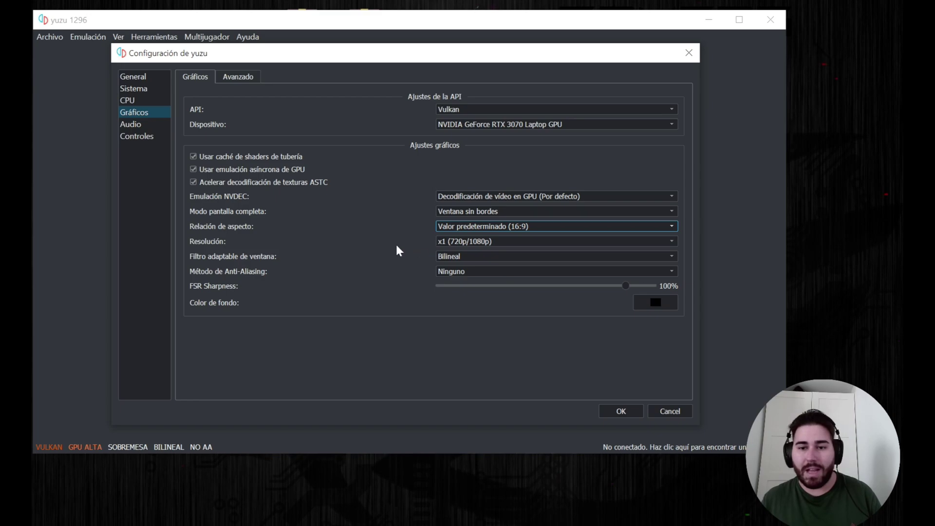
Step: Set the graphics resolution to x4 (2880p/4320p), briefly trying x3 (2160p/3240p) for comparison
{"action": "left_click", "coordinate": [476, 250]}
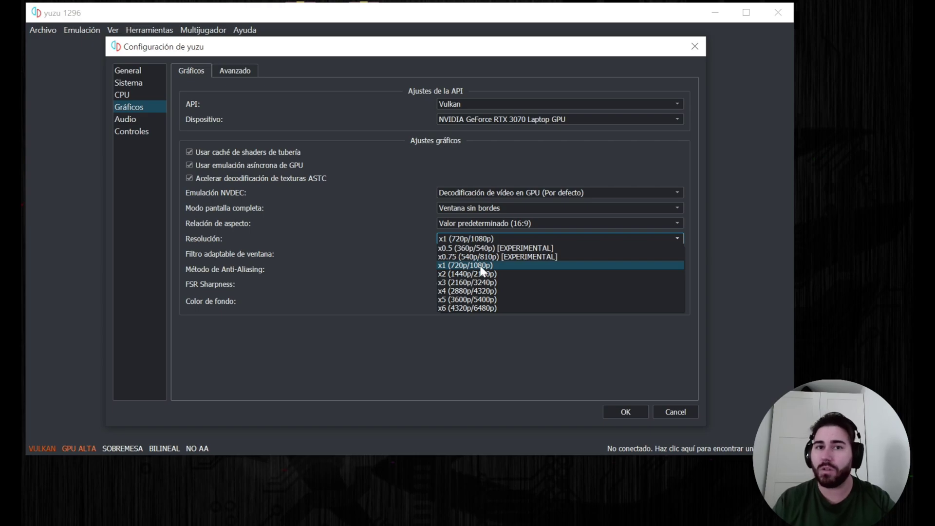
{"action": "left_click", "coordinate": [463, 291]}
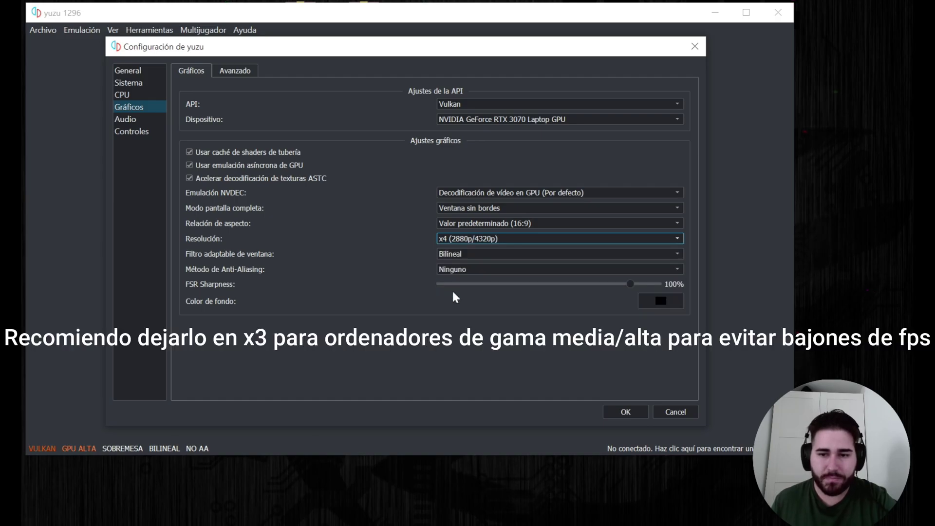
{"action": "left_click", "coordinate": [488, 241]}
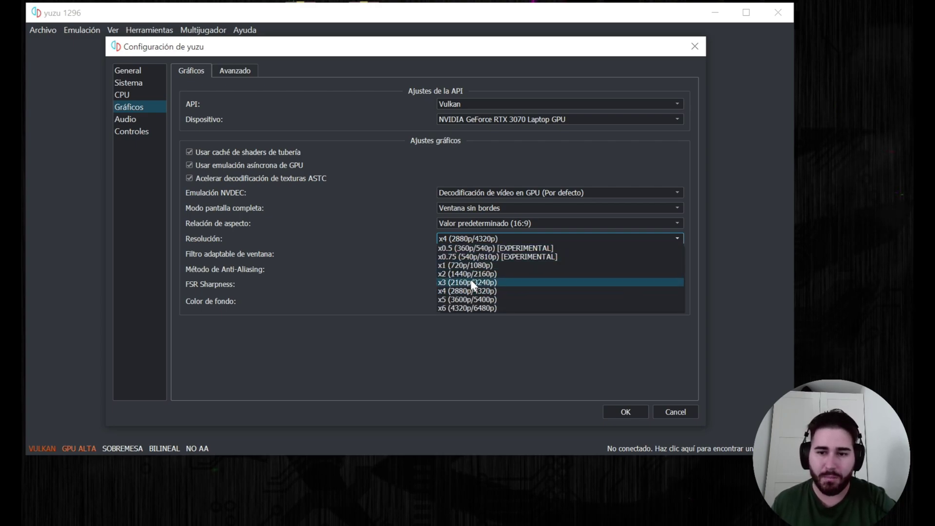
{"action": "left_click", "coordinate": [466, 282]}
{"action": "left_click", "coordinate": [472, 239]}
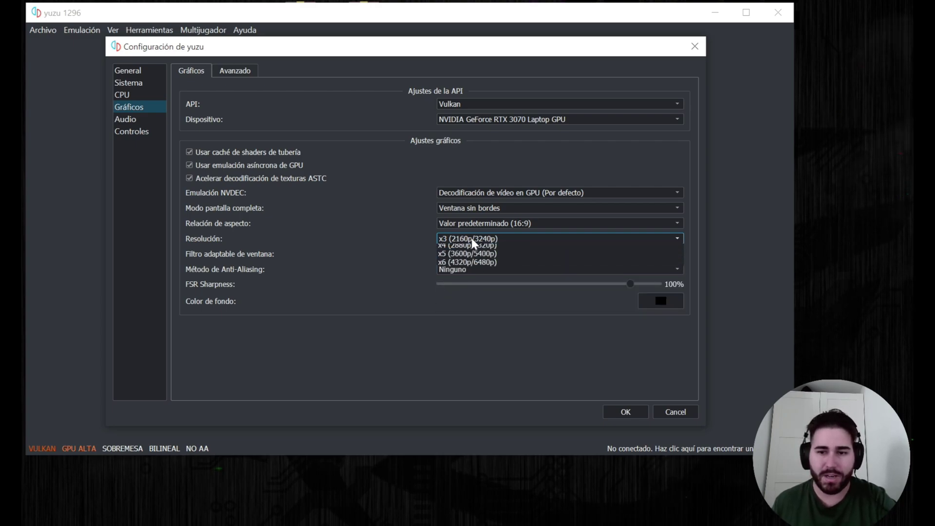
{"action": "left_click", "coordinate": [461, 290]}
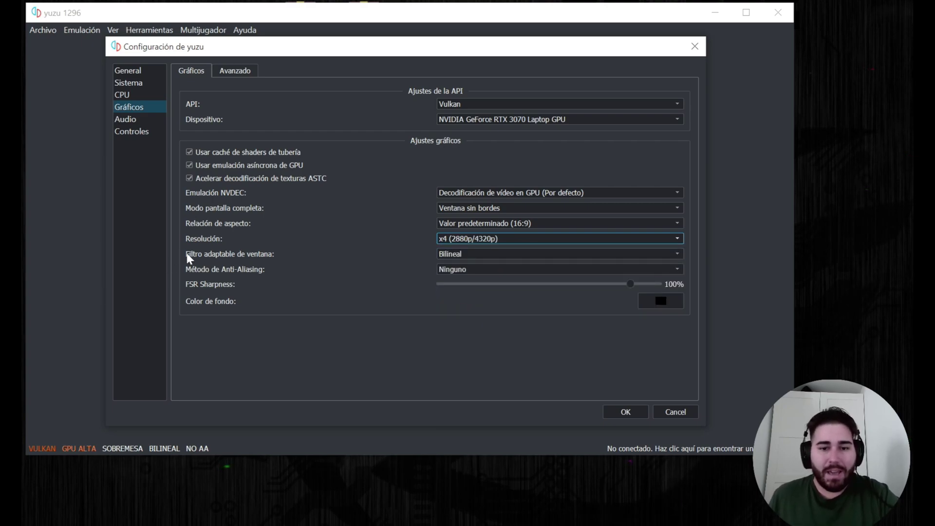
Step: Check the window adapting filter options, try FXAA as the anti-aliasing method, and set it back to Ninguno
{"action": "left_click", "coordinate": [457, 252]}
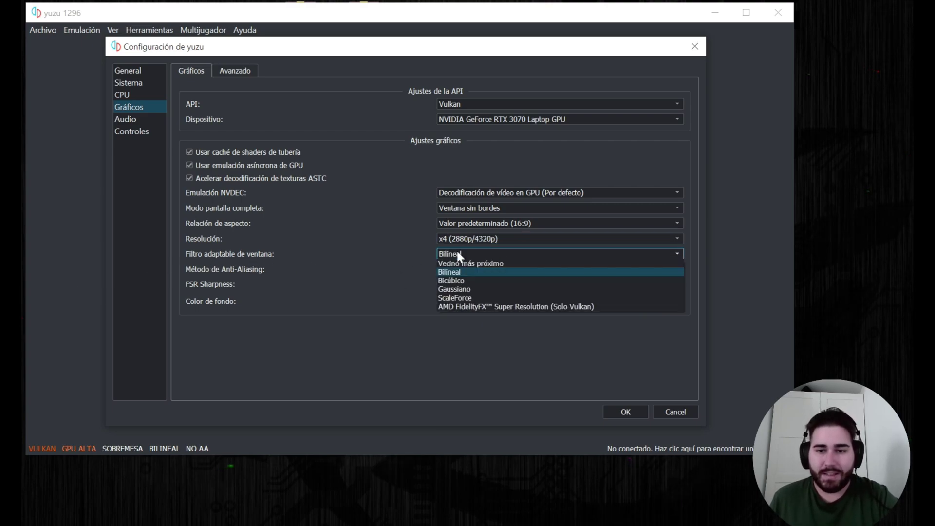
{"action": "left_click", "coordinate": [456, 250]}
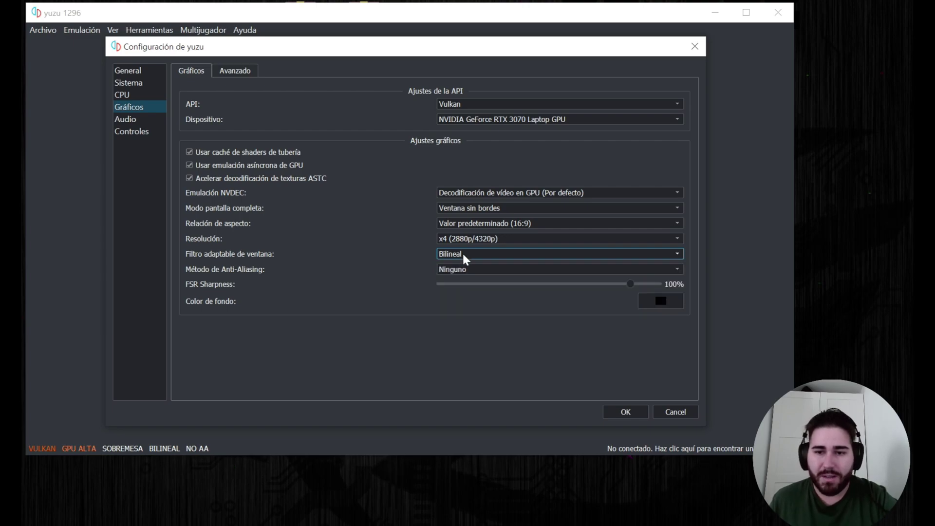
{"action": "left_click", "coordinate": [451, 270]}
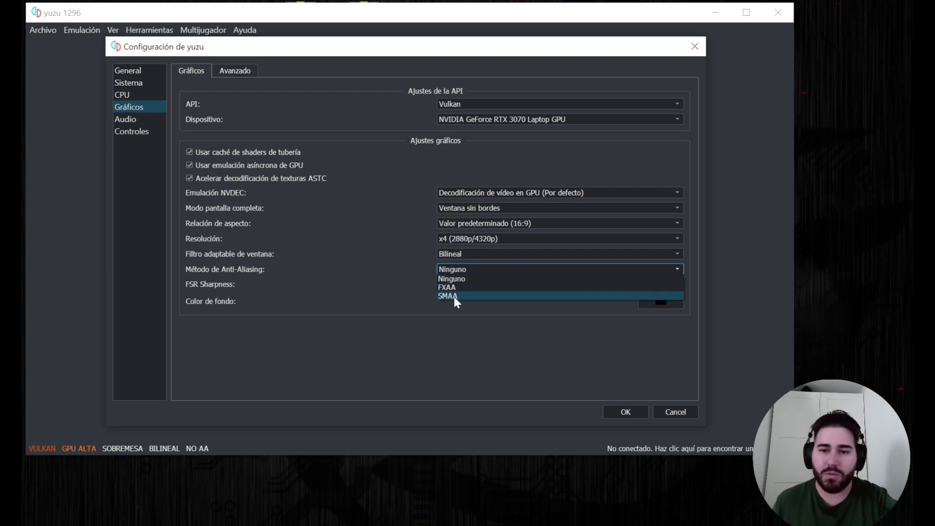
{"action": "left_click", "coordinate": [453, 288]}
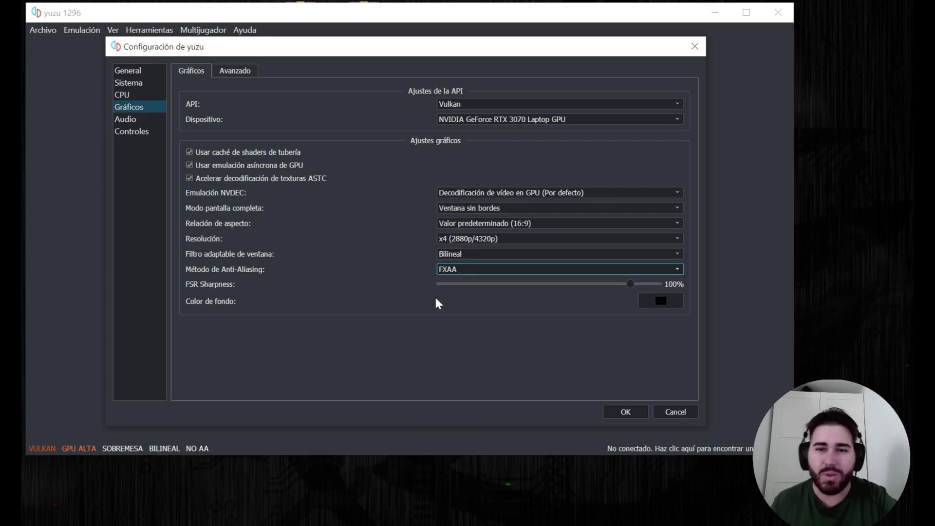
{"action": "left_click", "coordinate": [457, 272]}
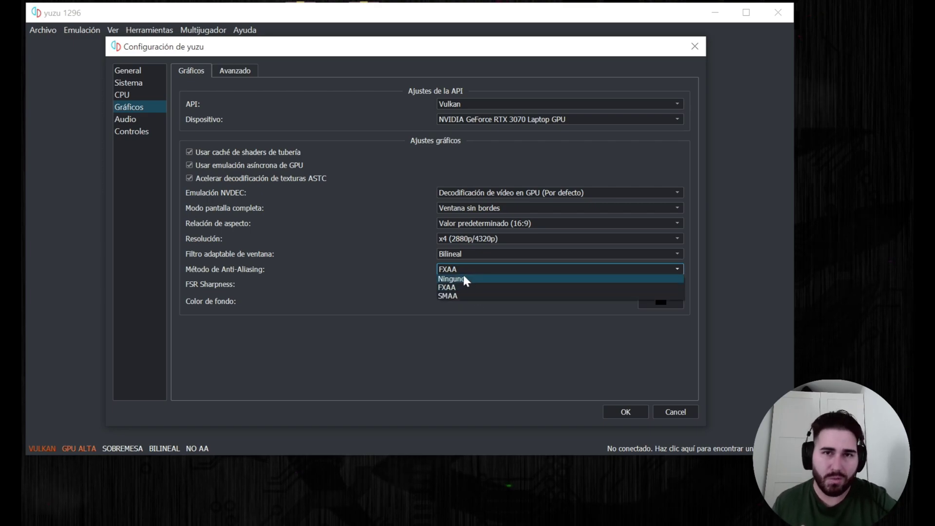
{"action": "left_click", "coordinate": [463, 278]}
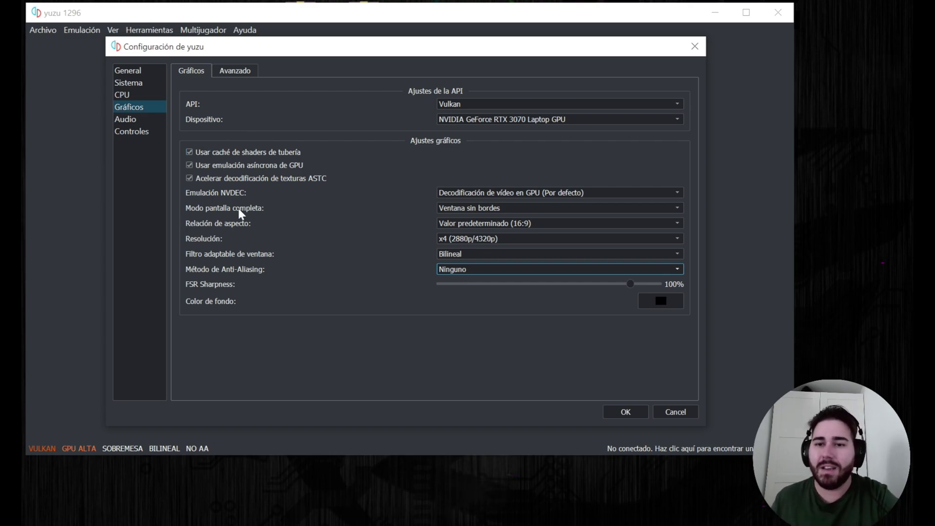
Step: In the advanced graphics settings, check the VSync option, try the Normal accuracy level, and return it to High
{"action": "left_click", "coordinate": [224, 74]}
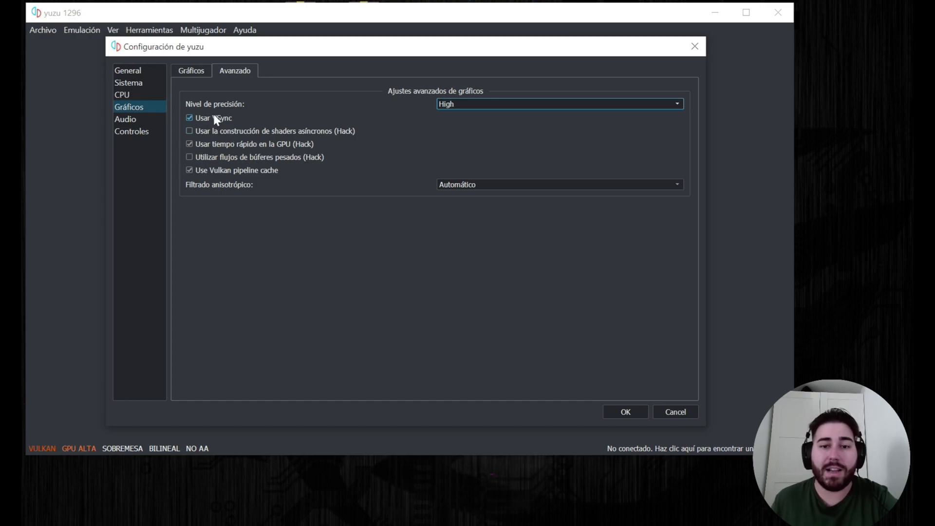
{"action": "left_click", "coordinate": [189, 119]}
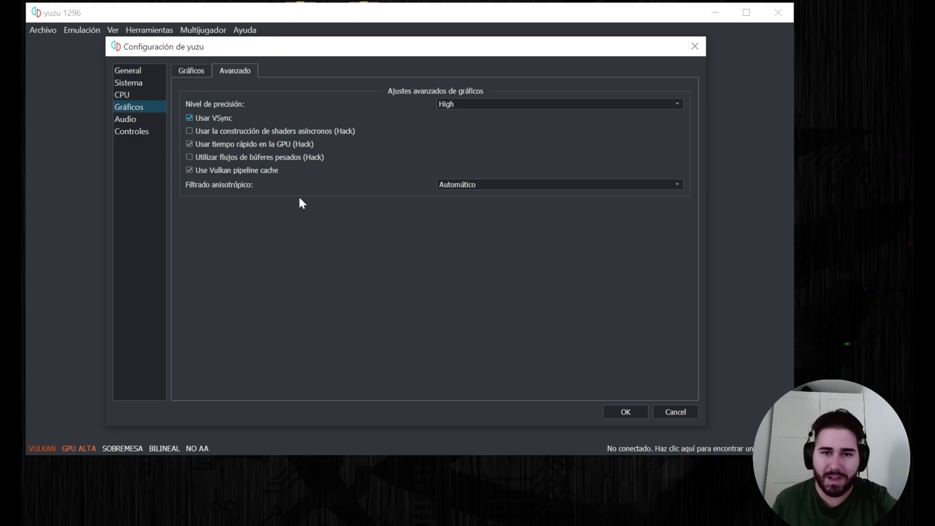
{"action": "left_click", "coordinate": [490, 104]}
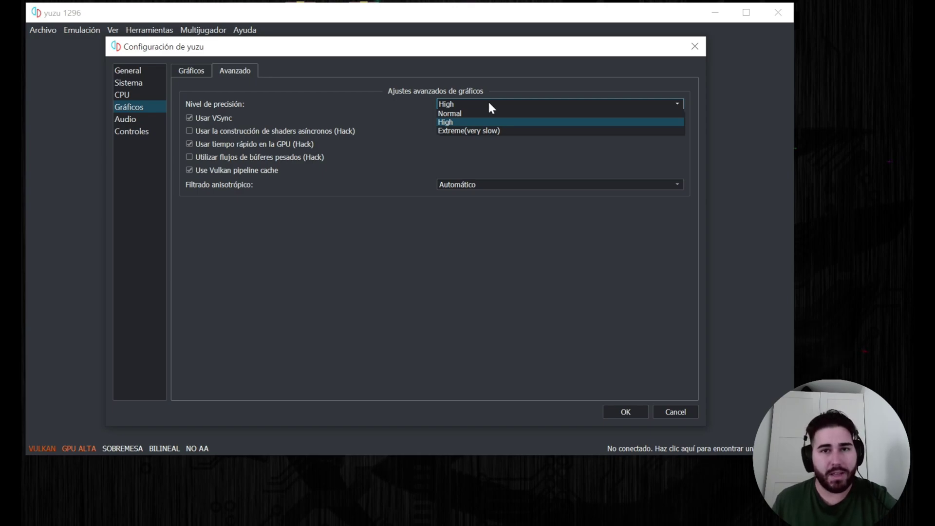
{"action": "left_click", "coordinate": [460, 113]}
{"action": "left_click", "coordinate": [463, 103]}
{"action": "left_click", "coordinate": [467, 122]}
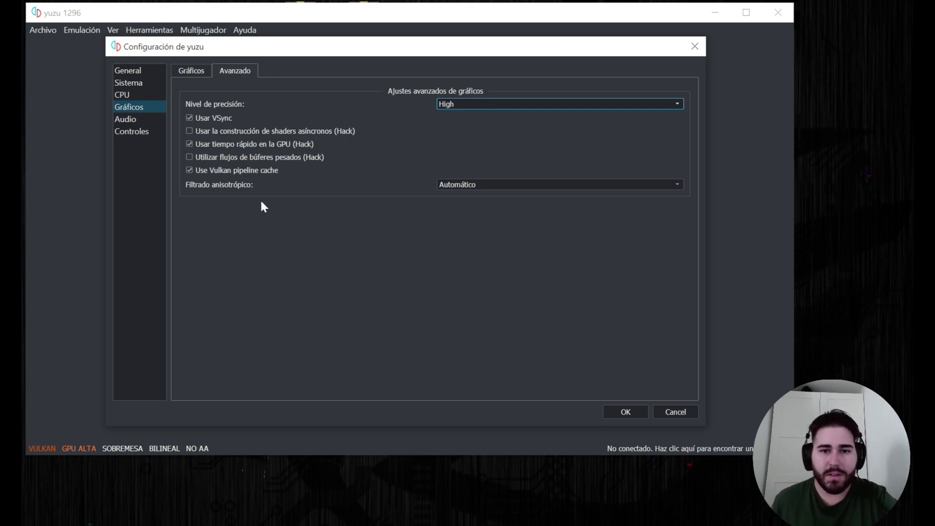
Step: Try anisotropic filtering at x2, x4, x8, x16 and Valor predeterminado, and return it to Automático
{"action": "left_click", "coordinate": [447, 186]}
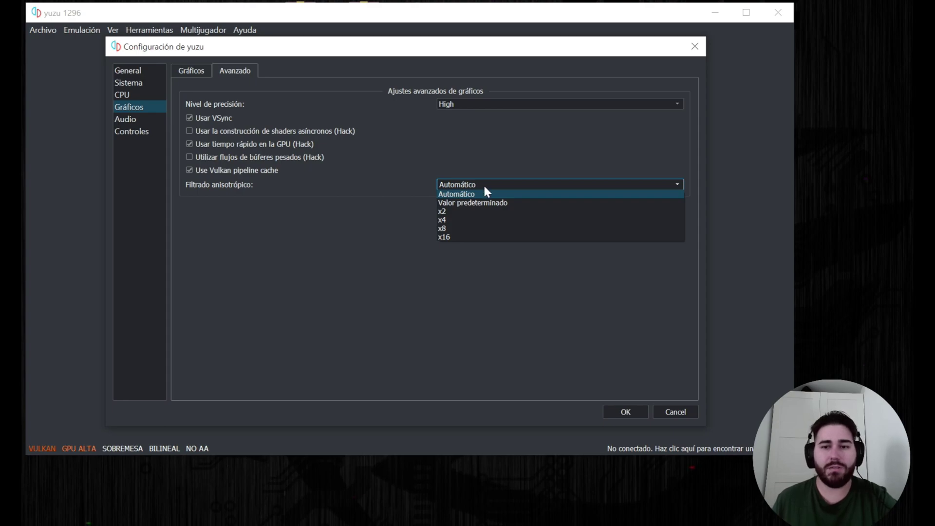
{"action": "left_click", "coordinate": [460, 210]}
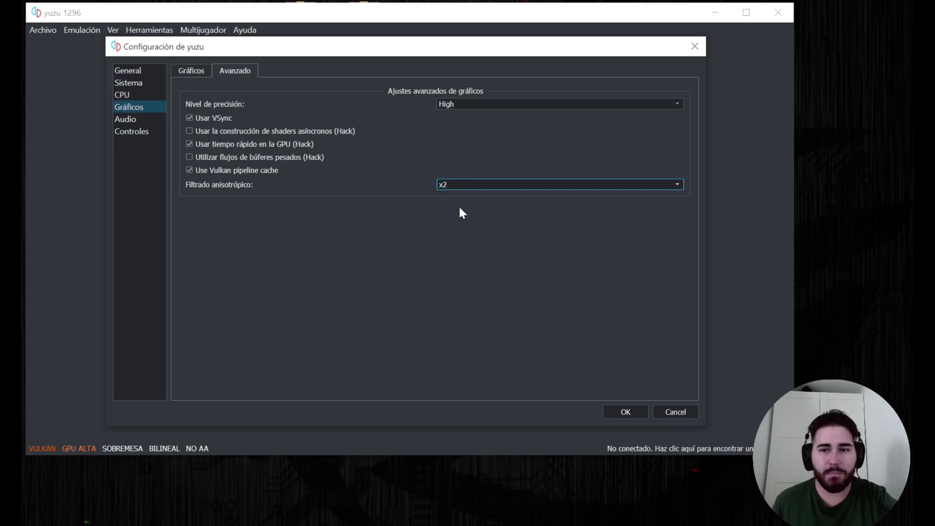
{"action": "left_click", "coordinate": [455, 180]}
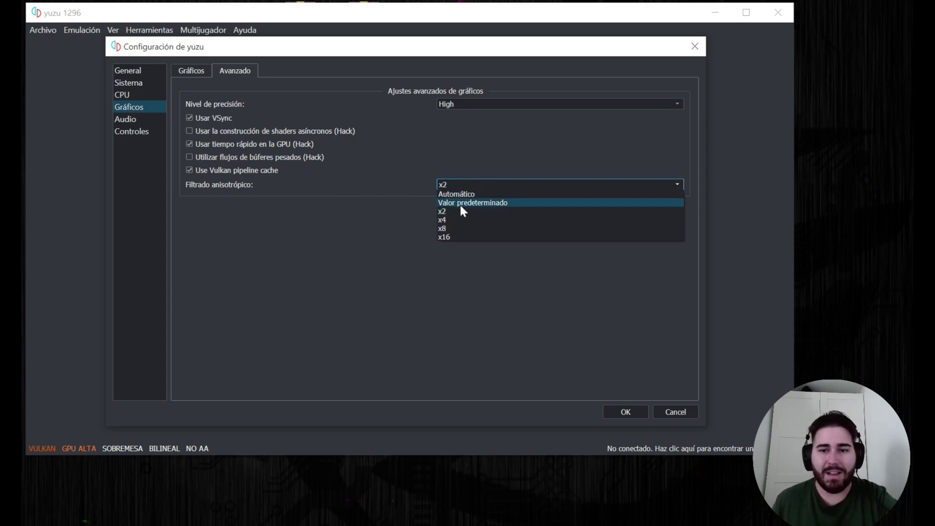
{"action": "left_click", "coordinate": [455, 217]}
{"action": "left_click", "coordinate": [451, 188]}
{"action": "left_click", "coordinate": [450, 218]}
{"action": "left_click", "coordinate": [453, 185]}
{"action": "left_click", "coordinate": [454, 229]}
{"action": "left_click", "coordinate": [457, 186]}
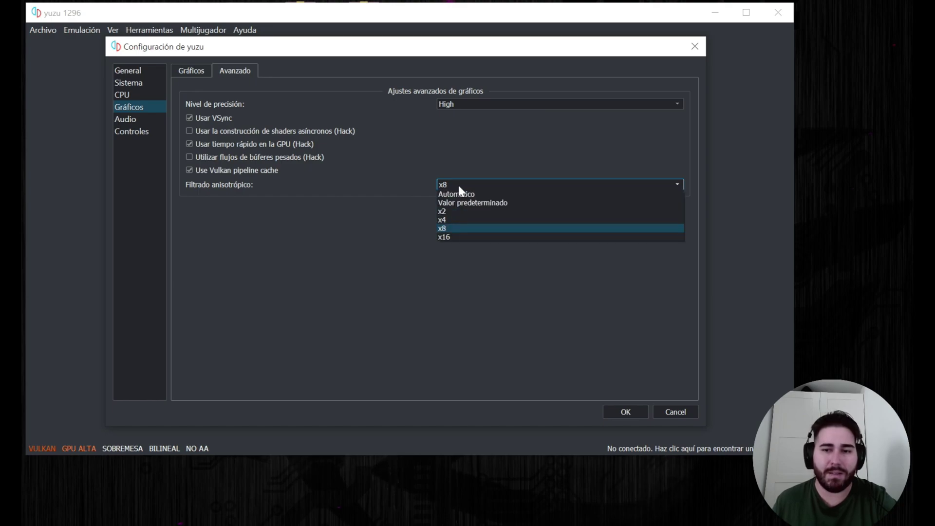
{"action": "left_click", "coordinate": [454, 236]}
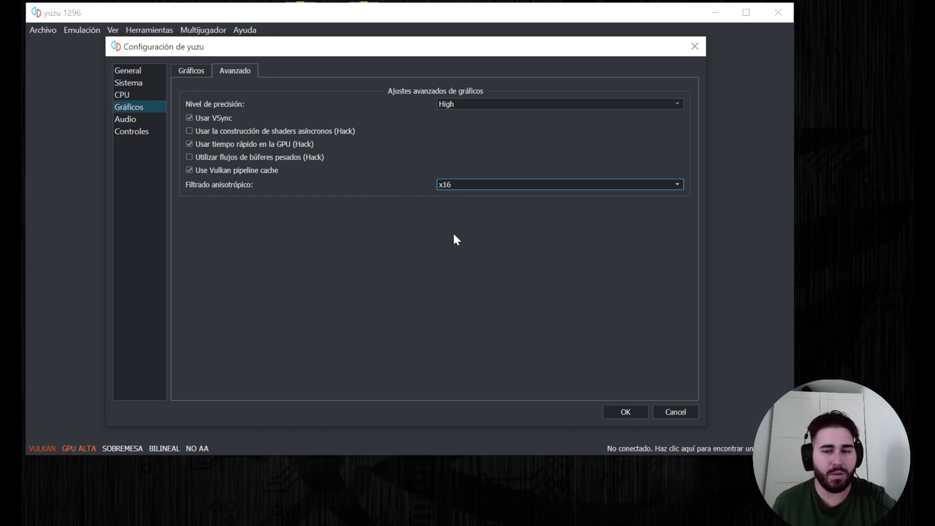
{"action": "left_click", "coordinate": [469, 186]}
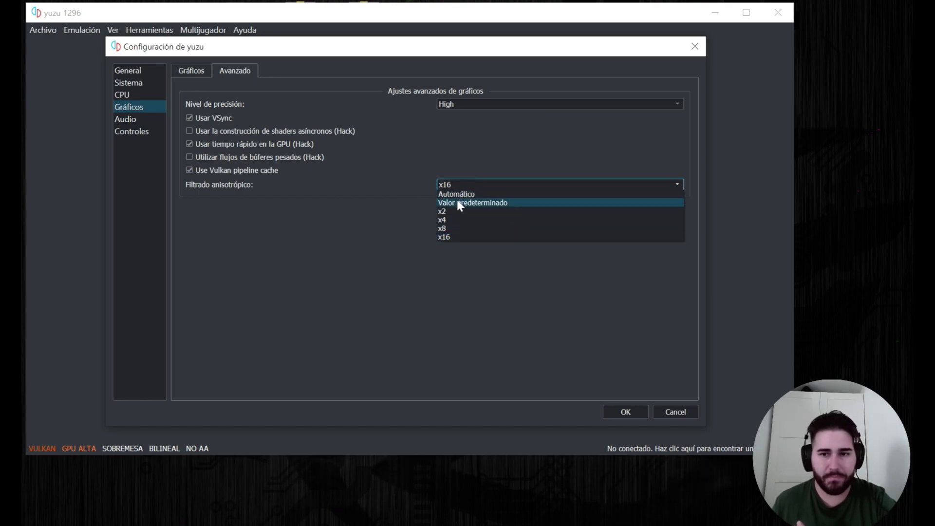
{"action": "left_click", "coordinate": [458, 202]}
{"action": "left_click", "coordinate": [461, 187]}
{"action": "left_click", "coordinate": [464, 194]}
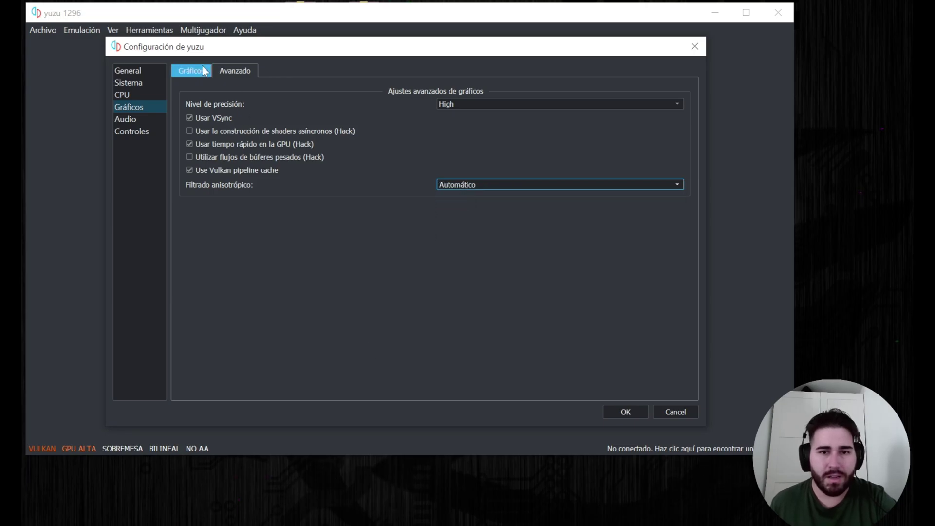
Step: Check the audio settings, and in the controls set Jugador 1 to Controlador Pro with Xbox 360 Controller 0 as the input device
{"action": "left_click", "coordinate": [125, 119]}
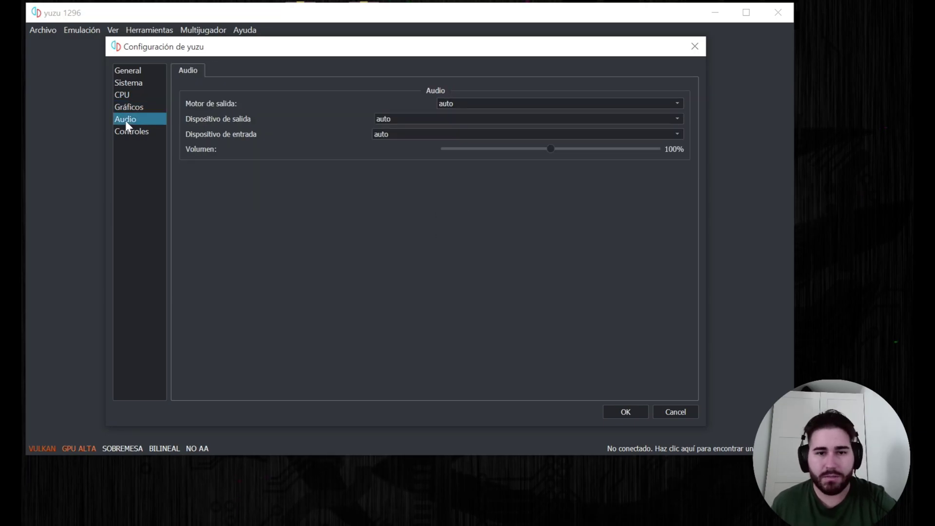
{"action": "left_click", "coordinate": [128, 128]}
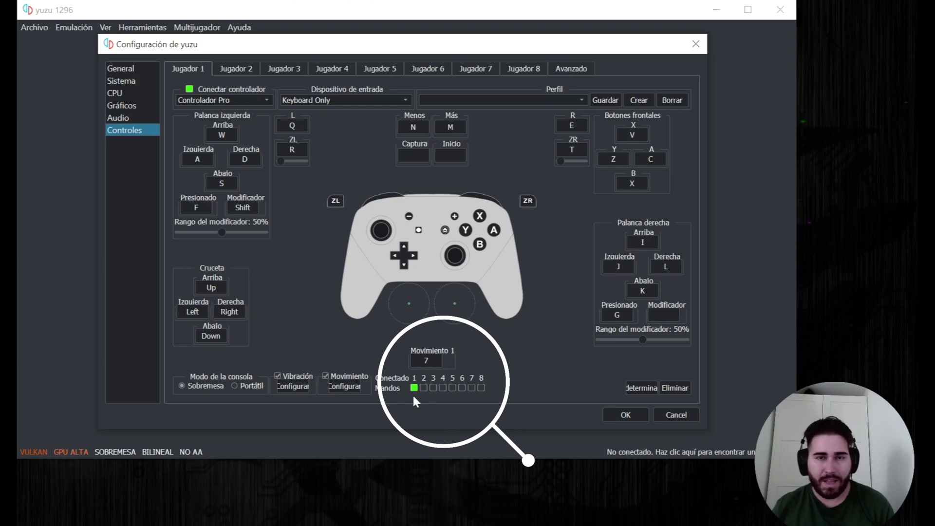
{"action": "left_click", "coordinate": [225, 101]}
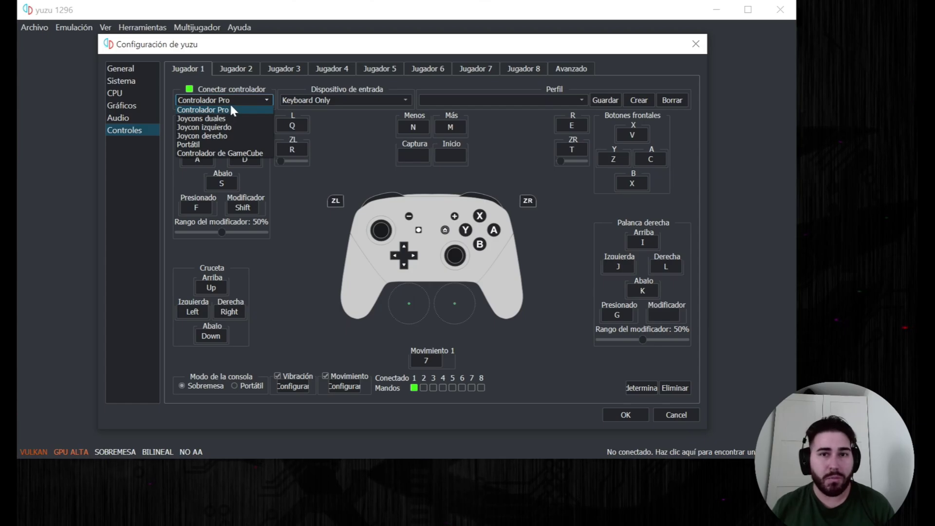
{"action": "left_click", "coordinate": [230, 108]}
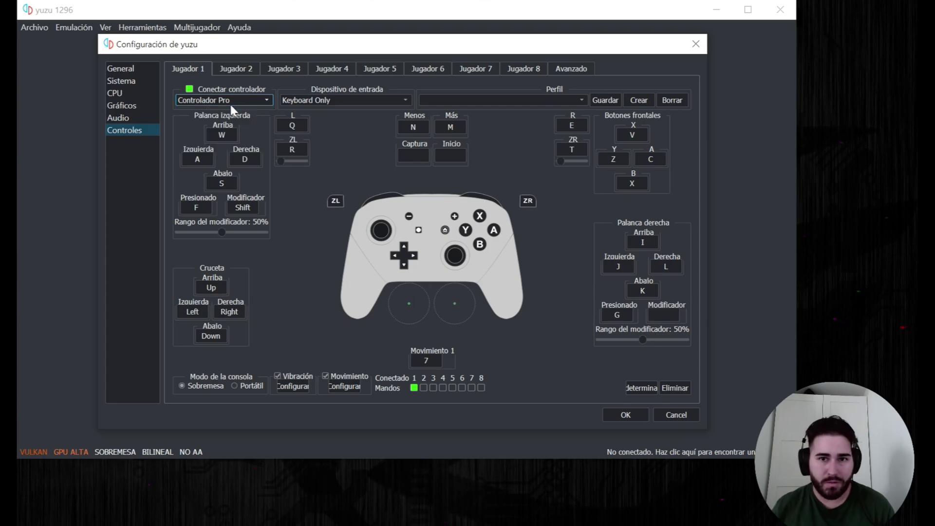
{"action": "left_click", "coordinate": [322, 99]}
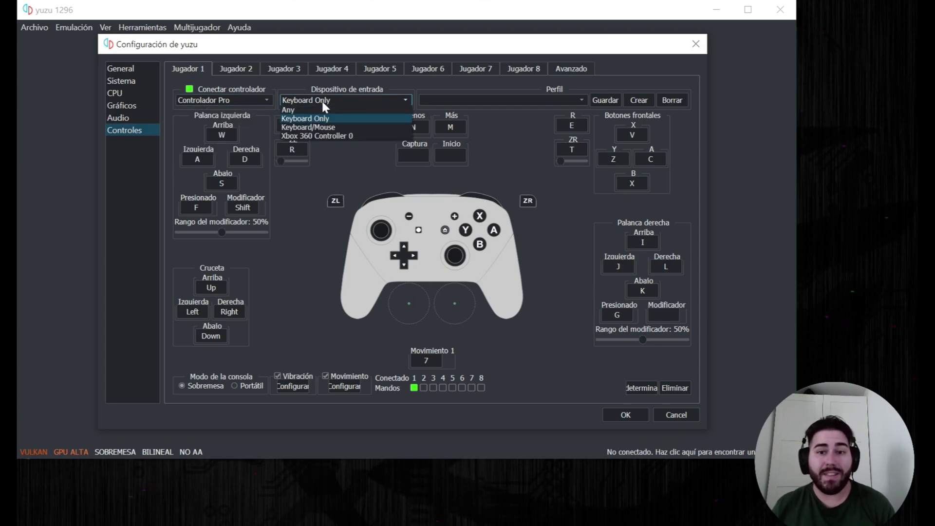
{"action": "left_click", "coordinate": [320, 135]}
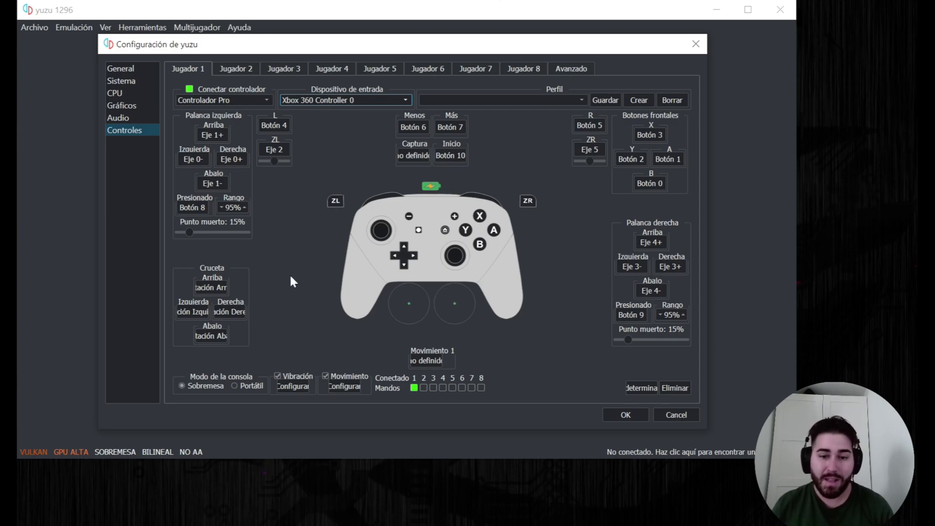
Step: Reassign the directions of Jugador 1's Cruceta to the matching D-pad directions of the Xbox controller
{"action": "left_click", "coordinate": [218, 288]}
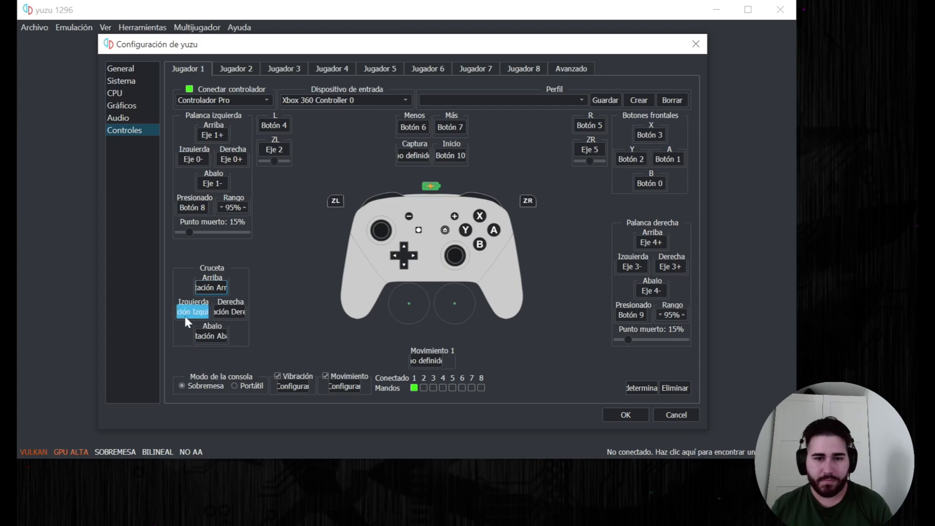
{"action": "left_click", "coordinate": [237, 310]}
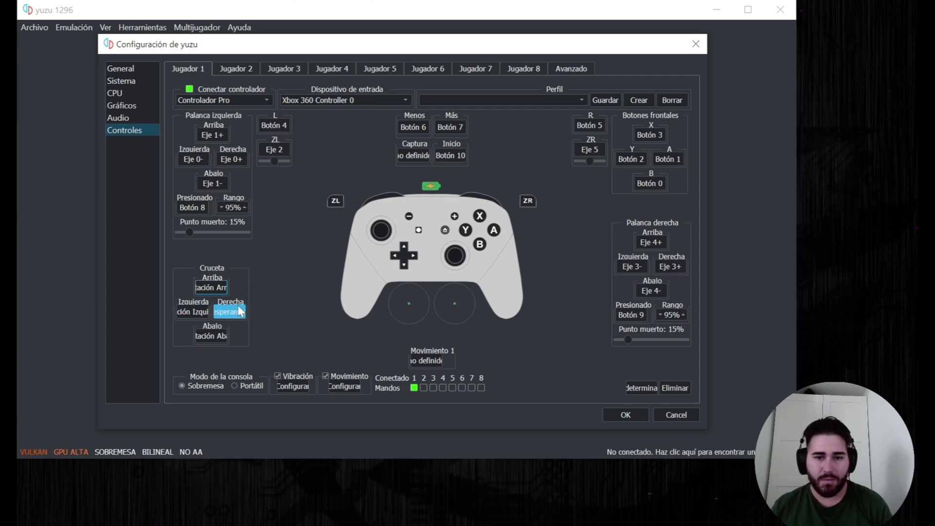
{"action": "left_click", "coordinate": [224, 337]}
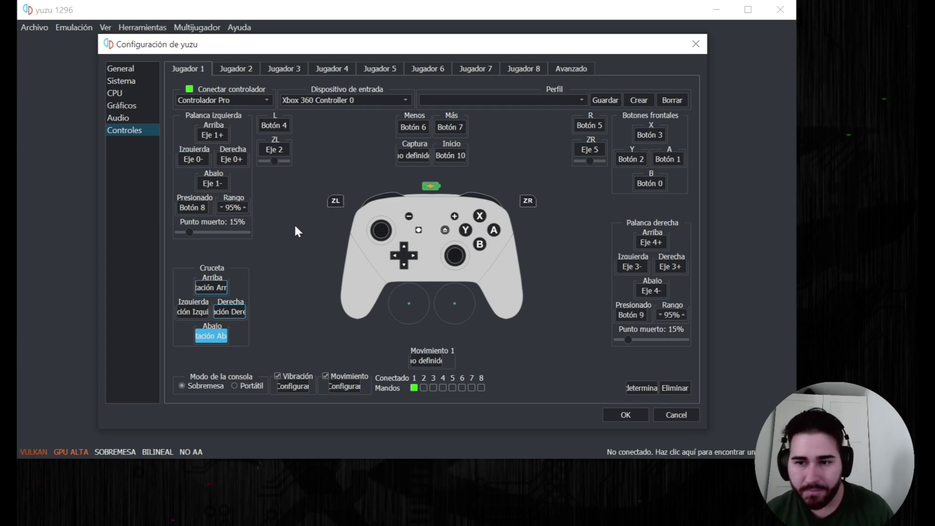
Step: Map B, Y, X and A to Botón 0, 2, 3 and 1, swap L with ZL and R with ZR, and save the configuration
{"action": "left_click", "coordinate": [652, 183]}
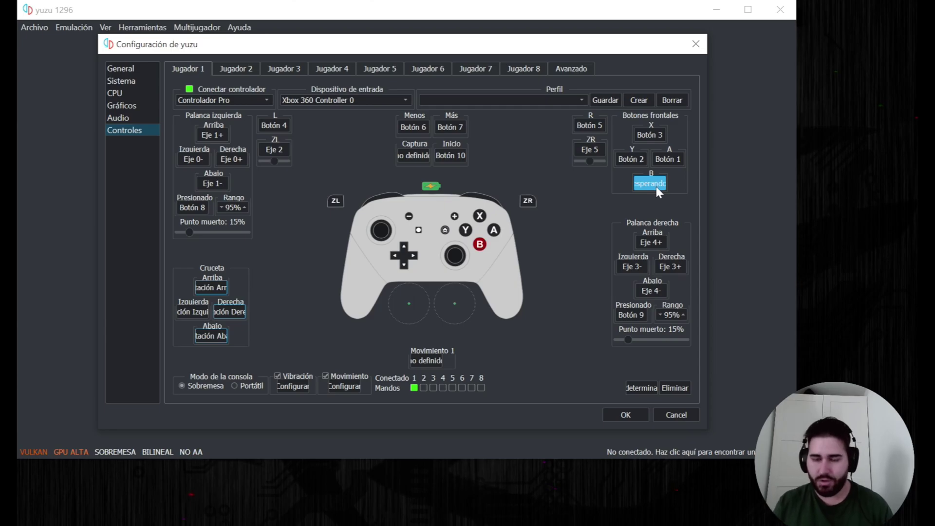
{"action": "left_click", "coordinate": [629, 160]}
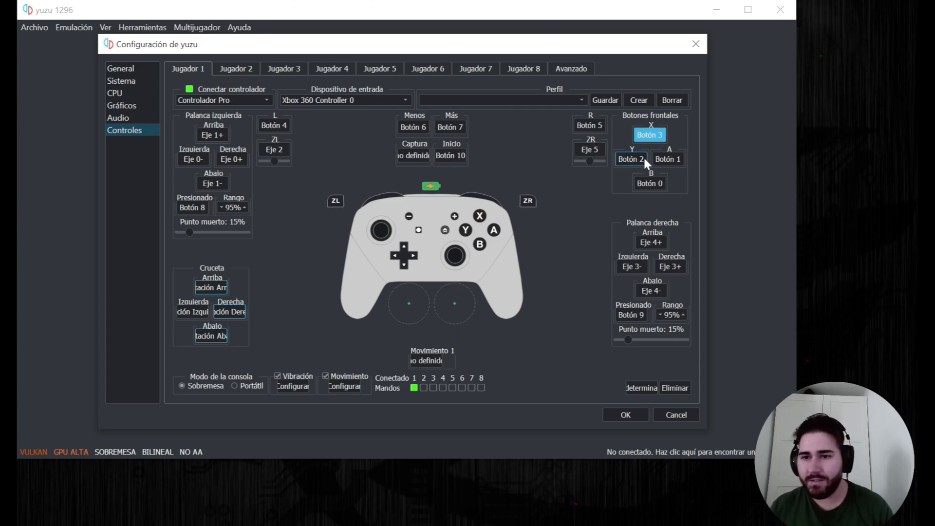
{"action": "left_click", "coordinate": [680, 159]}
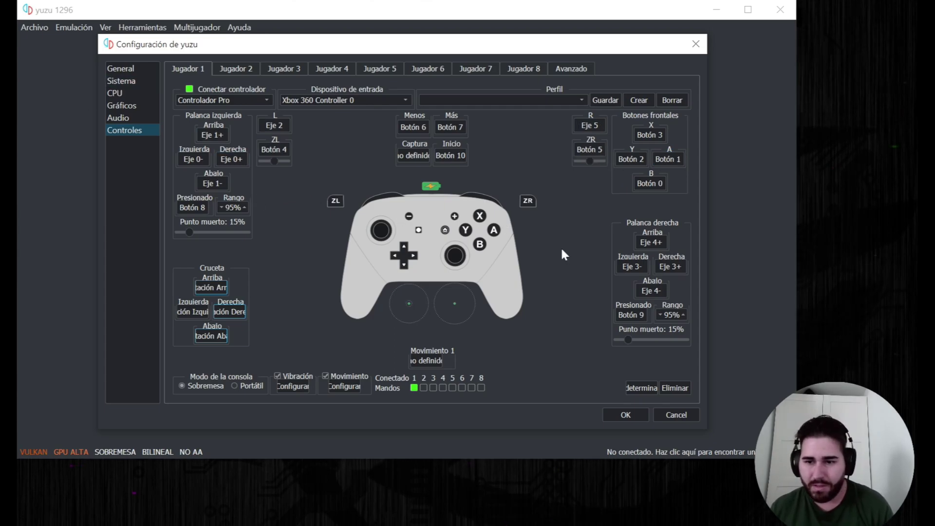
{"action": "left_click", "coordinate": [621, 416]}
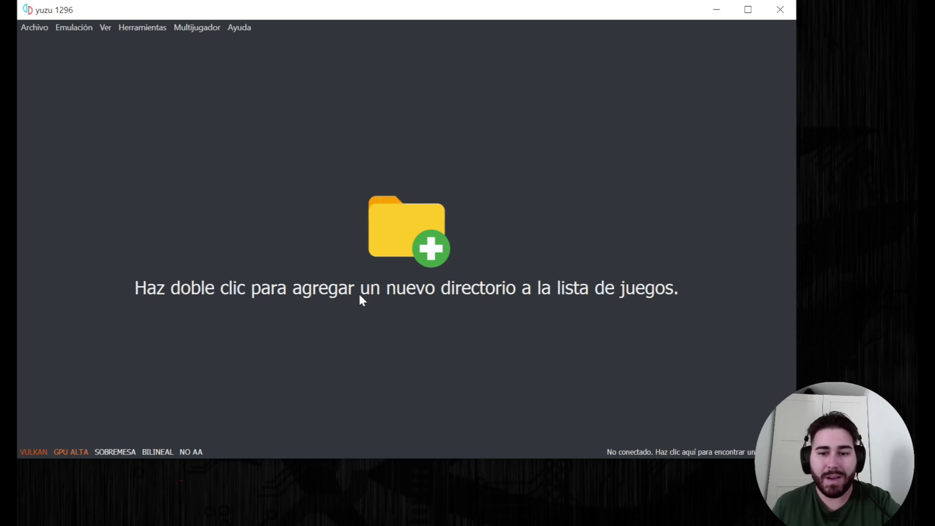
Step: Add the Juegos switch folder on the Samsung (F:) drive as a game directory
{"action": "double_click", "coordinate": [391, 234]}
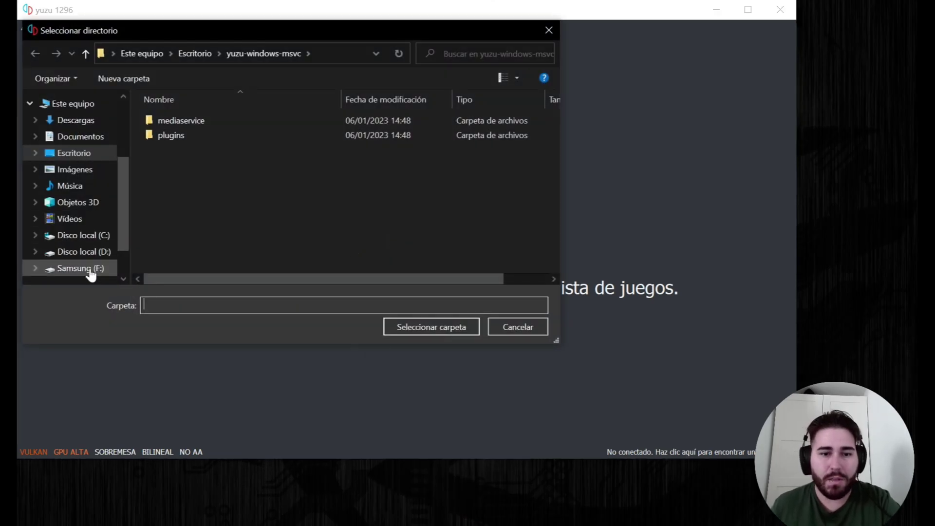
{"action": "scroll", "coordinate": [118, 206], "scroll_direction": "down", "scroll_amount": 1}
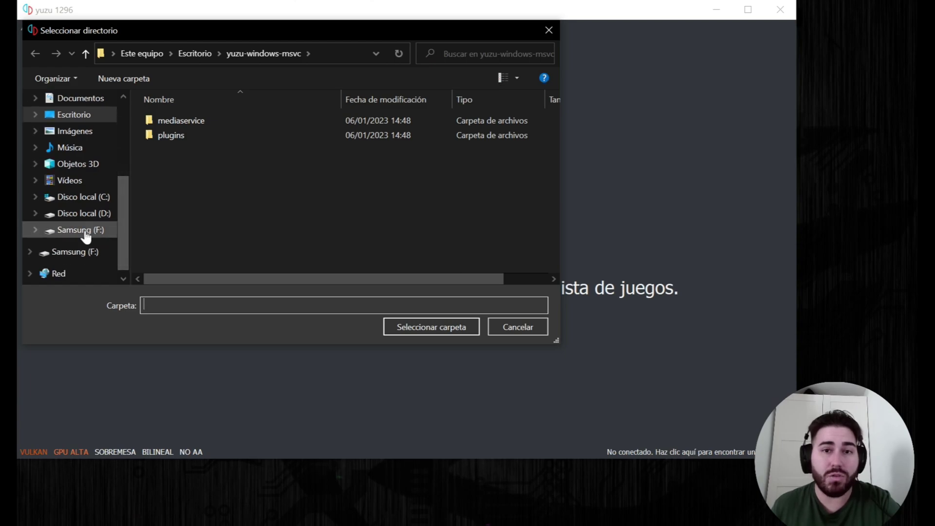
{"action": "left_click", "coordinate": [86, 235]}
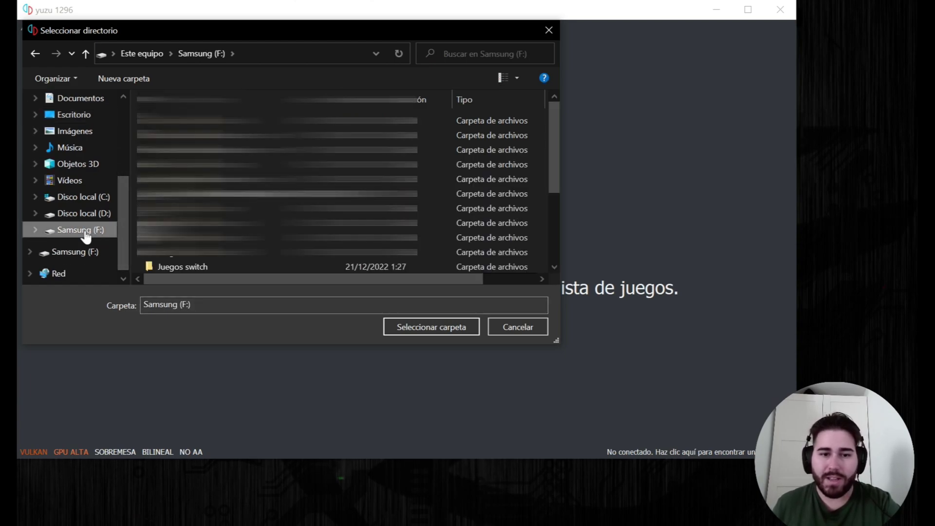
{"action": "left_click", "coordinate": [172, 266]}
{"action": "left_click", "coordinate": [398, 327]}
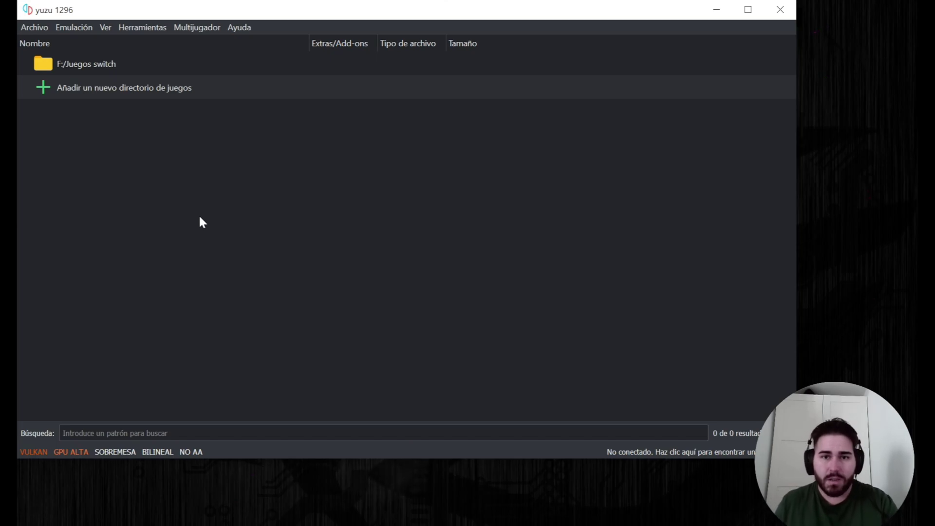
Step: Enable Escanear subdirectorios for the F:/Juegos switch directory and move the emulator window aside
{"action": "left_click", "coordinate": [73, 68]}
{"action": "right_click", "coordinate": [73, 69]}
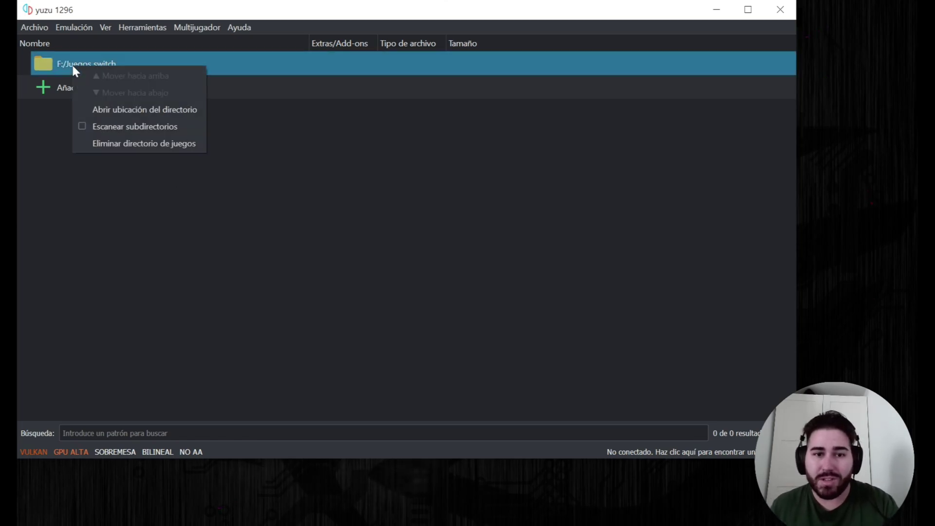
{"action": "left_click", "coordinate": [84, 127]}
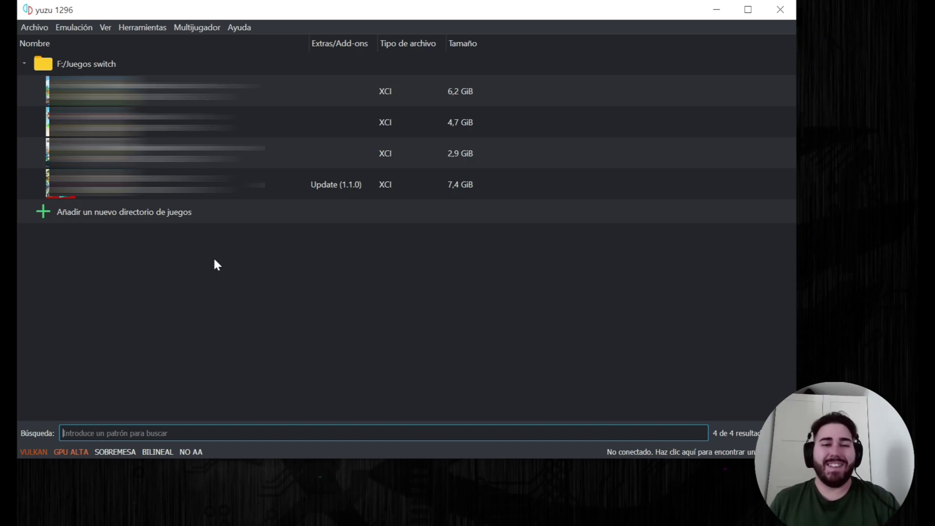
{"action": "left_click_drag", "start_coordinate": [128, 15], "coordinate": [235, 18]}
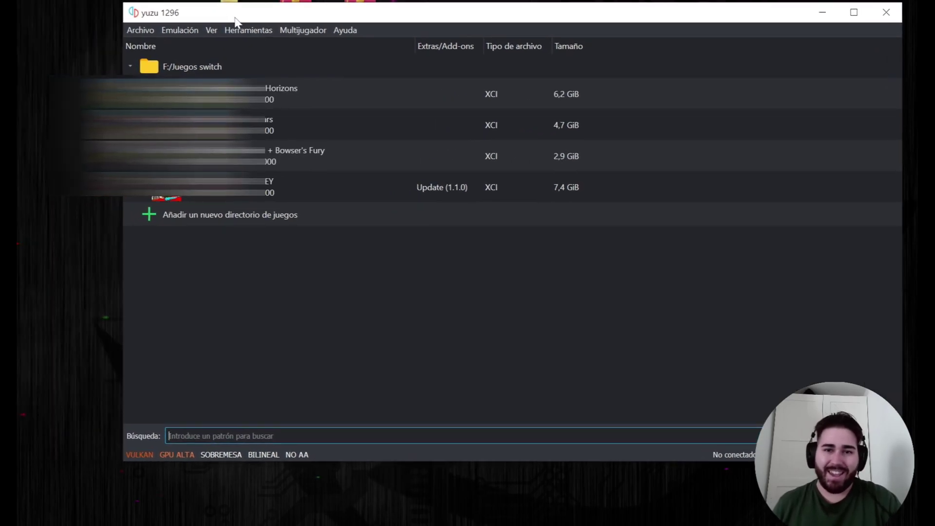